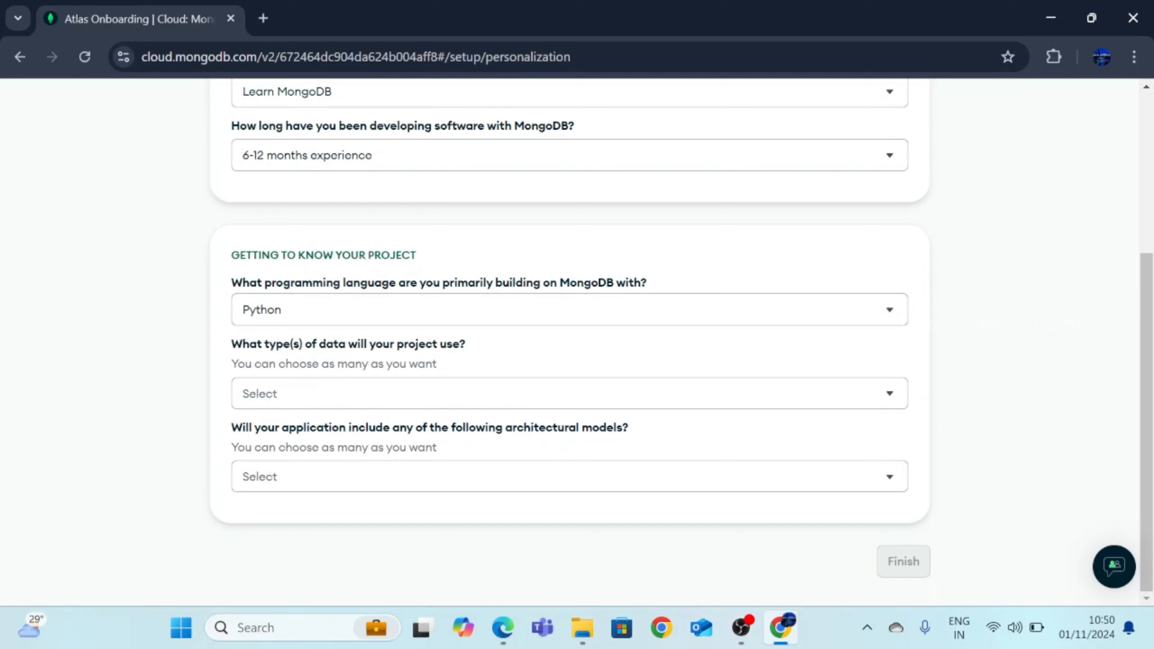
# Tick Time series and Location / geospatial in the project's data types list
pyautogui.click(496, 393)
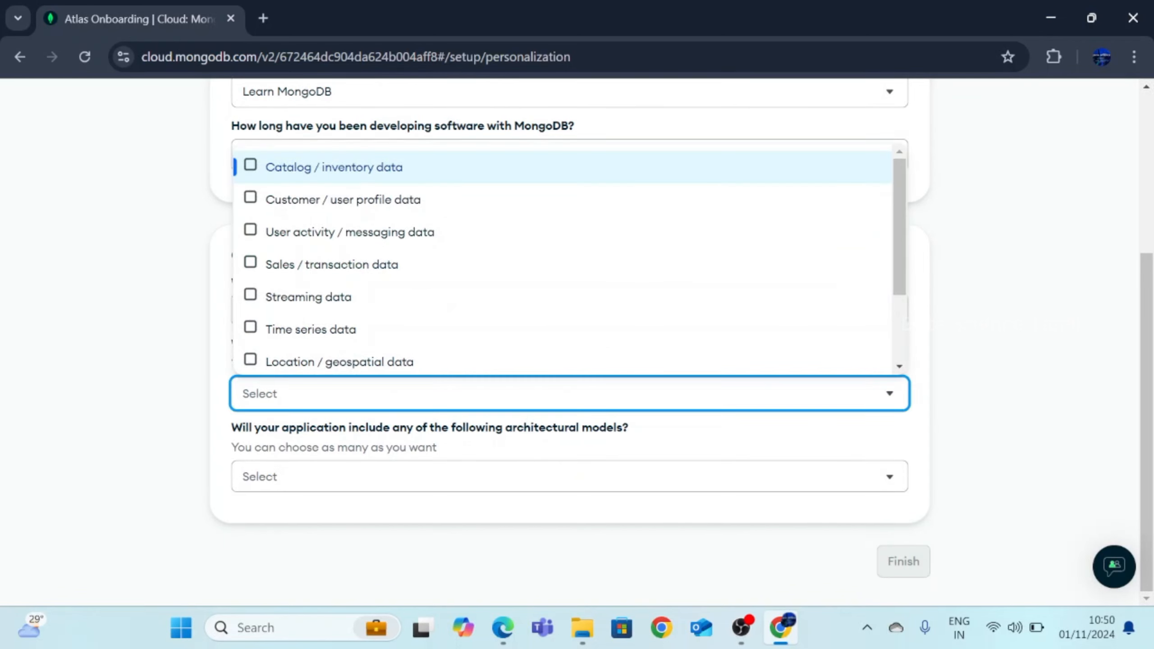
pyautogui.scroll(-3, 528, 350)
pyautogui.scroll(3, 379, 305)
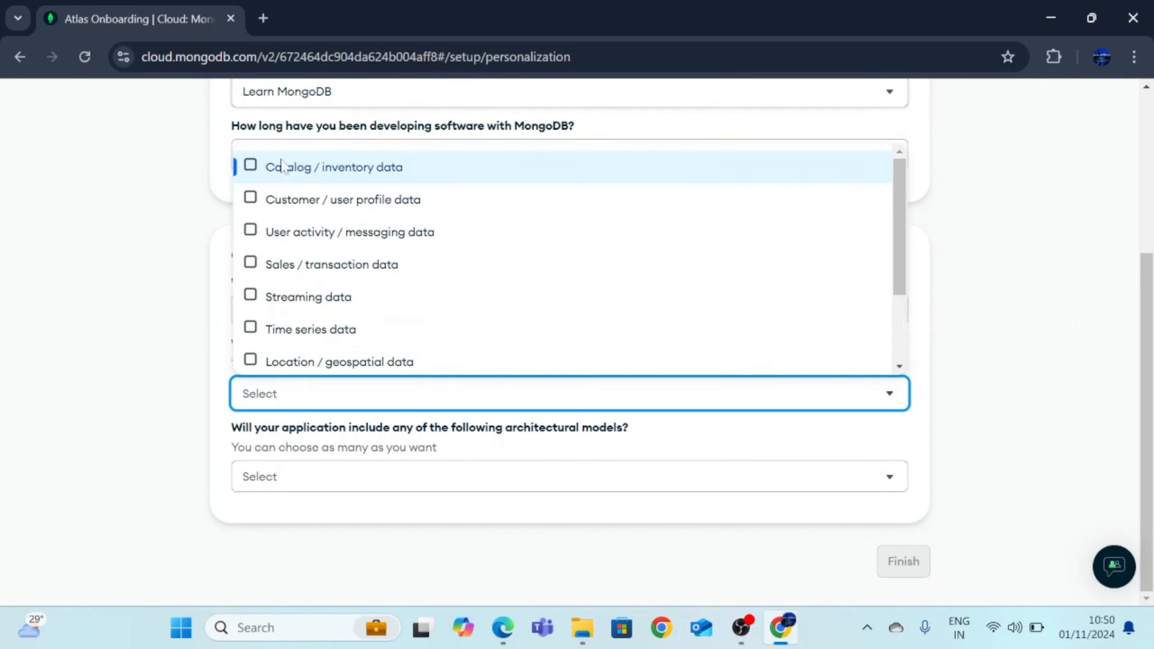
pyautogui.click(284, 360)
pyautogui.click(355, 334)
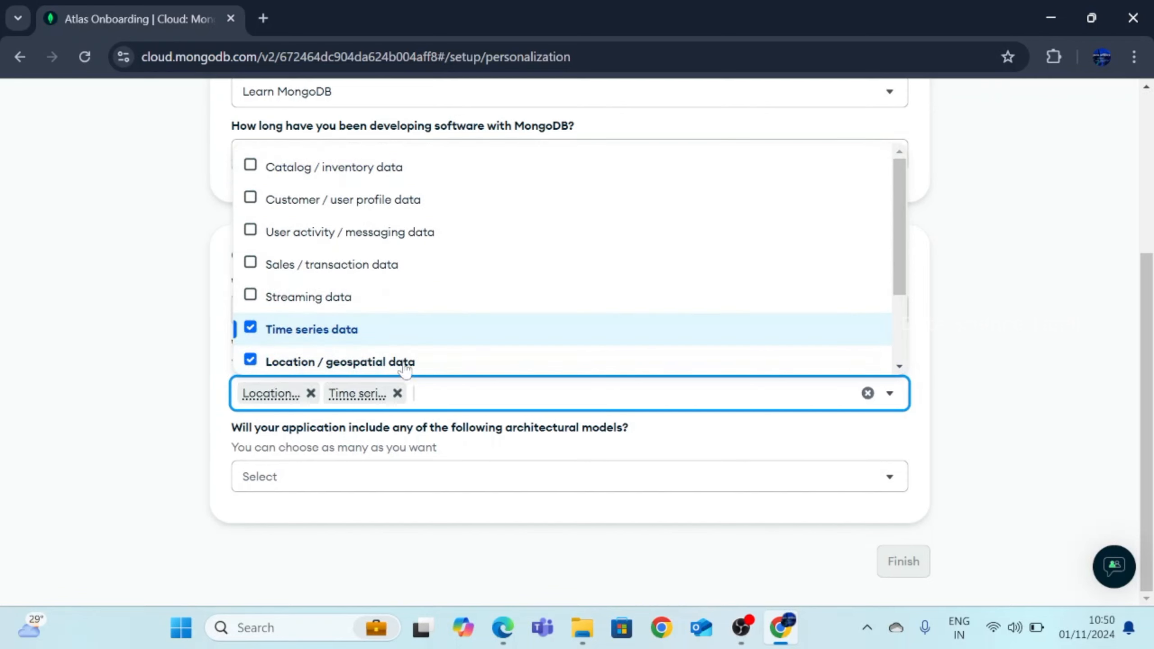
pyautogui.click(356, 364)
pyautogui.click(497, 362)
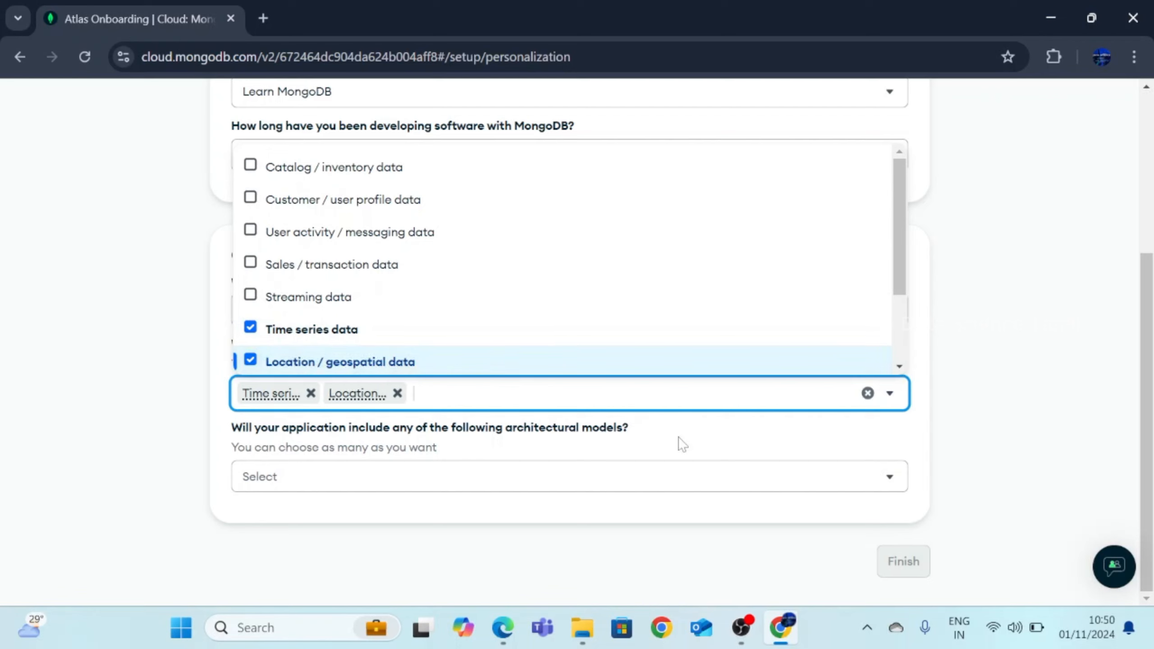
pyautogui.press('Escape')
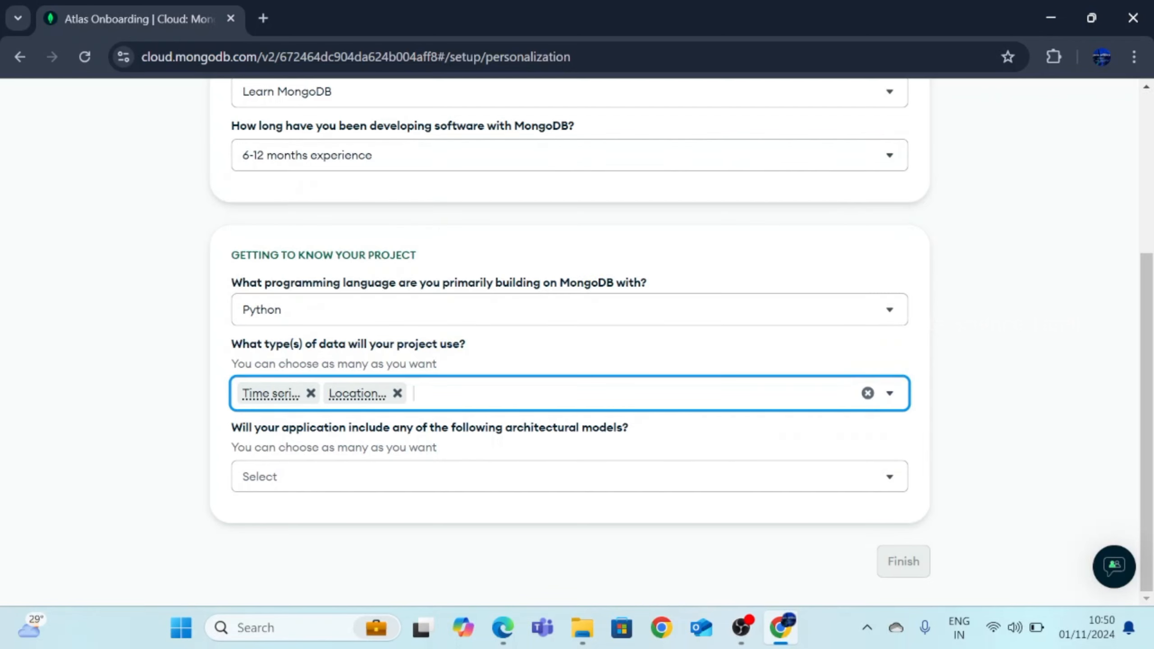
# Choose AI/ML Enriched as the project's architectural model
pyautogui.click(690, 476)
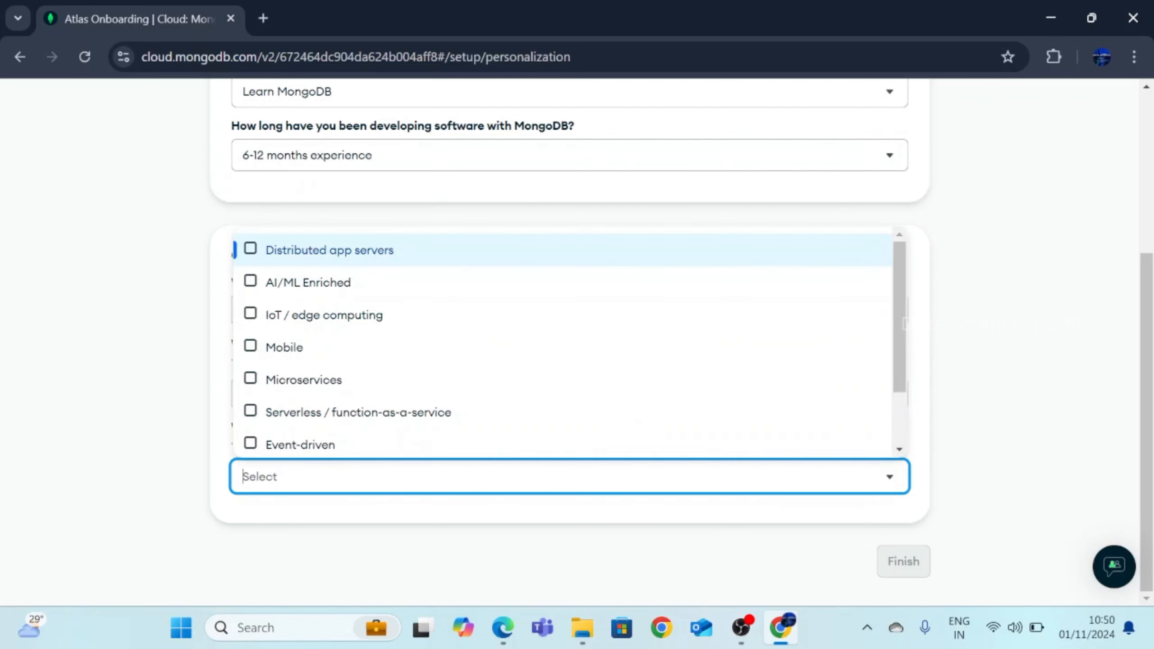
pyautogui.click(405, 282)
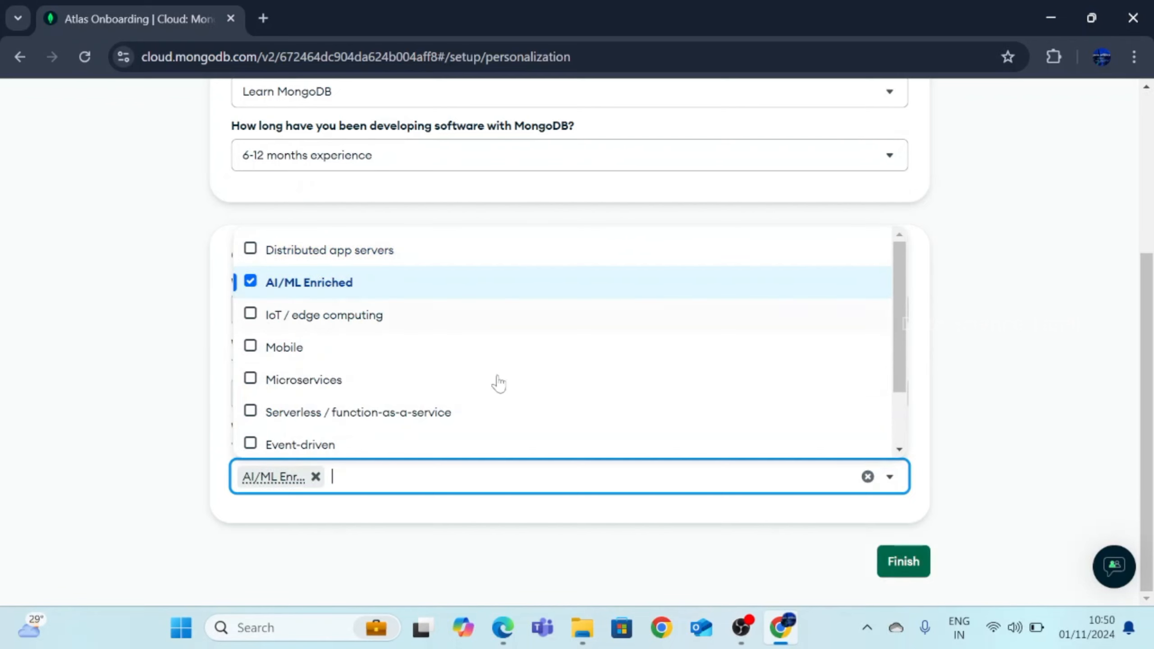
pyautogui.click(989, 414)
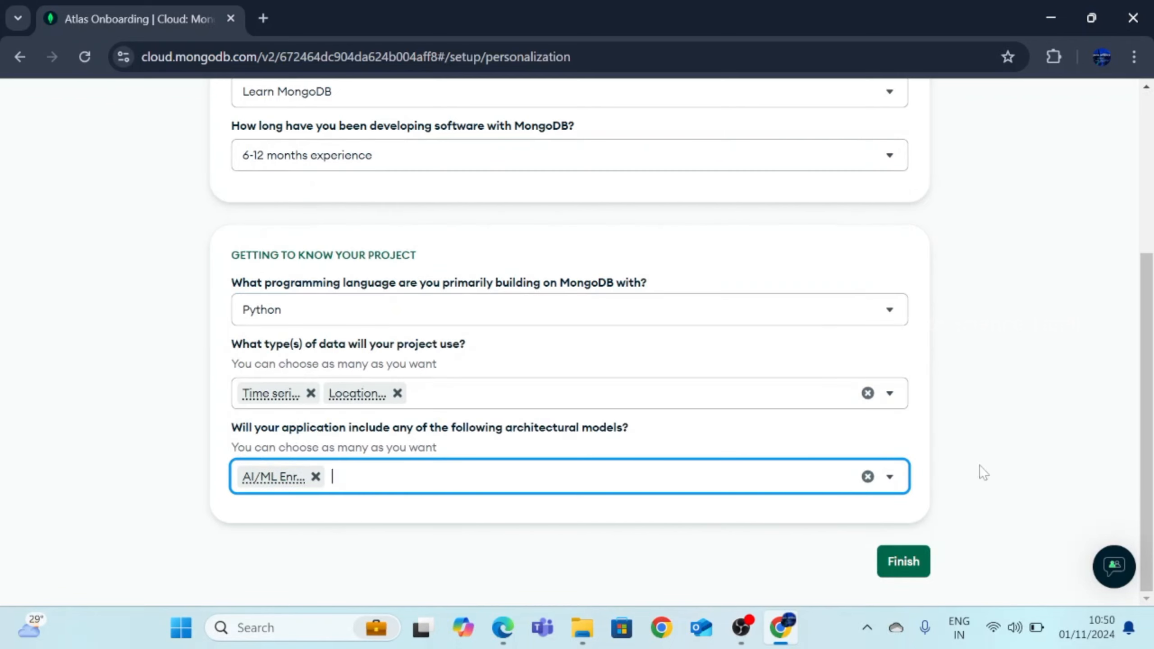
# Finish the onboarding questionnaire and pick the free M0 cluster tier
pyautogui.click(902, 562)
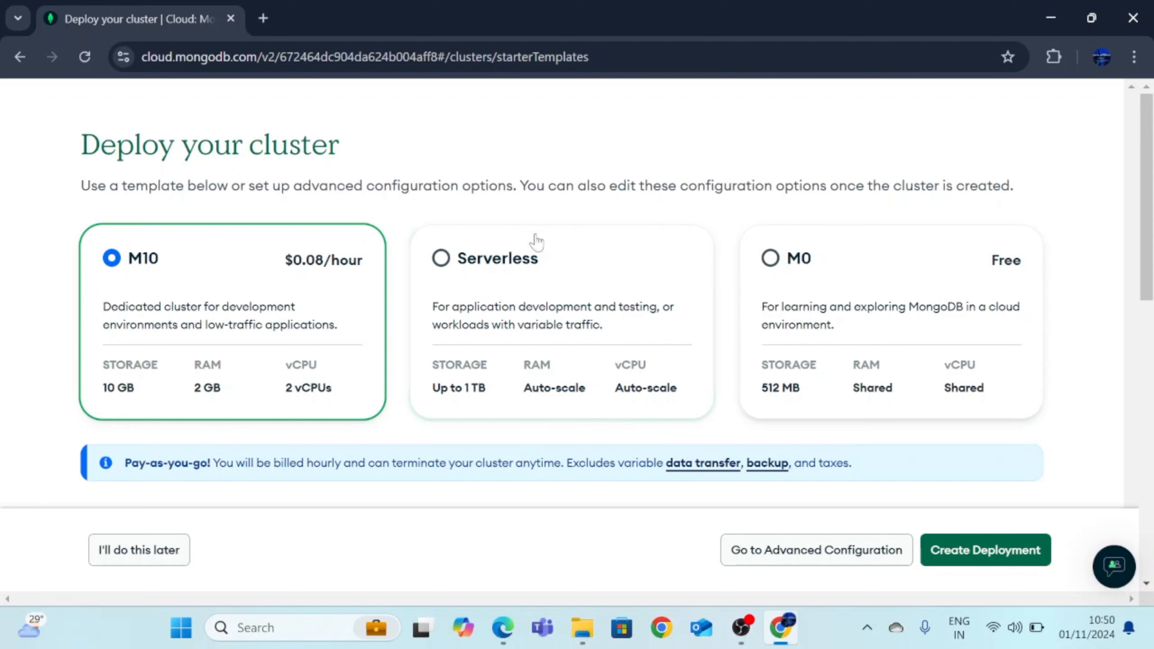
pyautogui.click(961, 268)
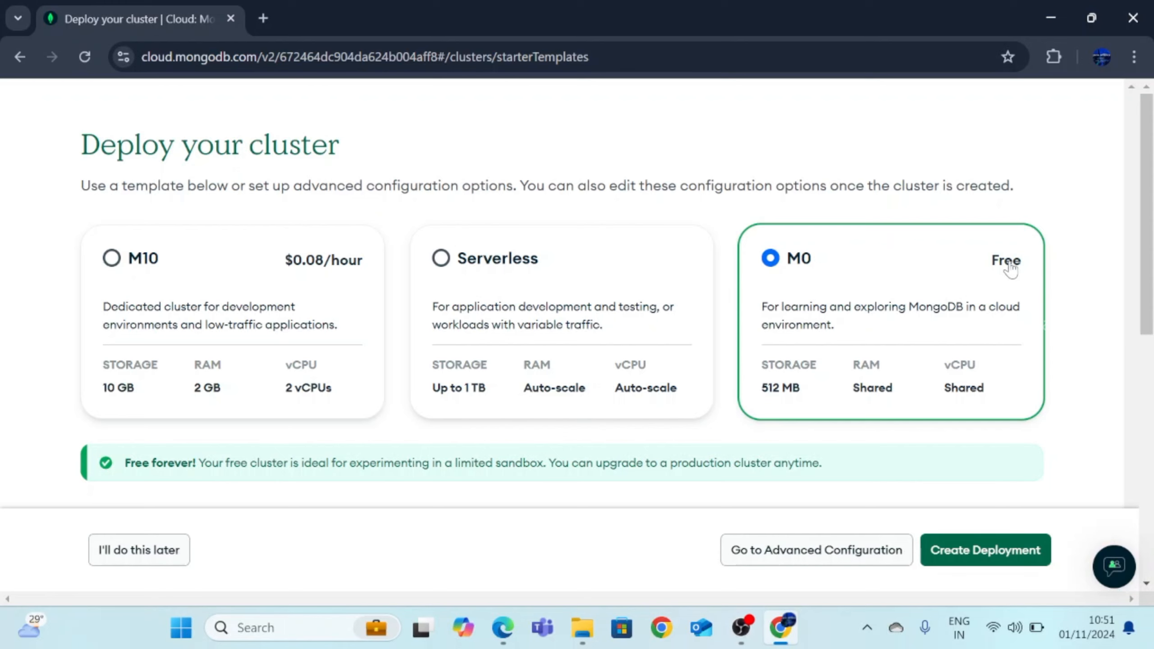
pyautogui.scroll(-6, 1077, 271)
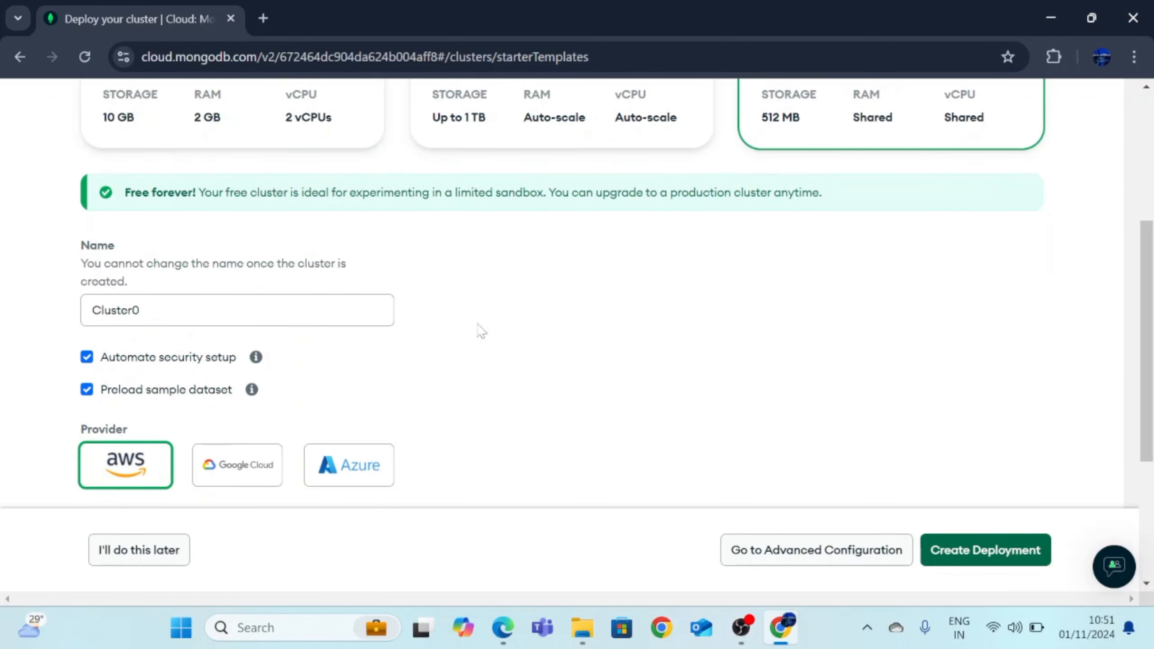
# Rename the cluster from Cluster0 to DataScienceTamil
pyautogui.moveTo(139, 310); pyautogui.dragTo(79, 323)
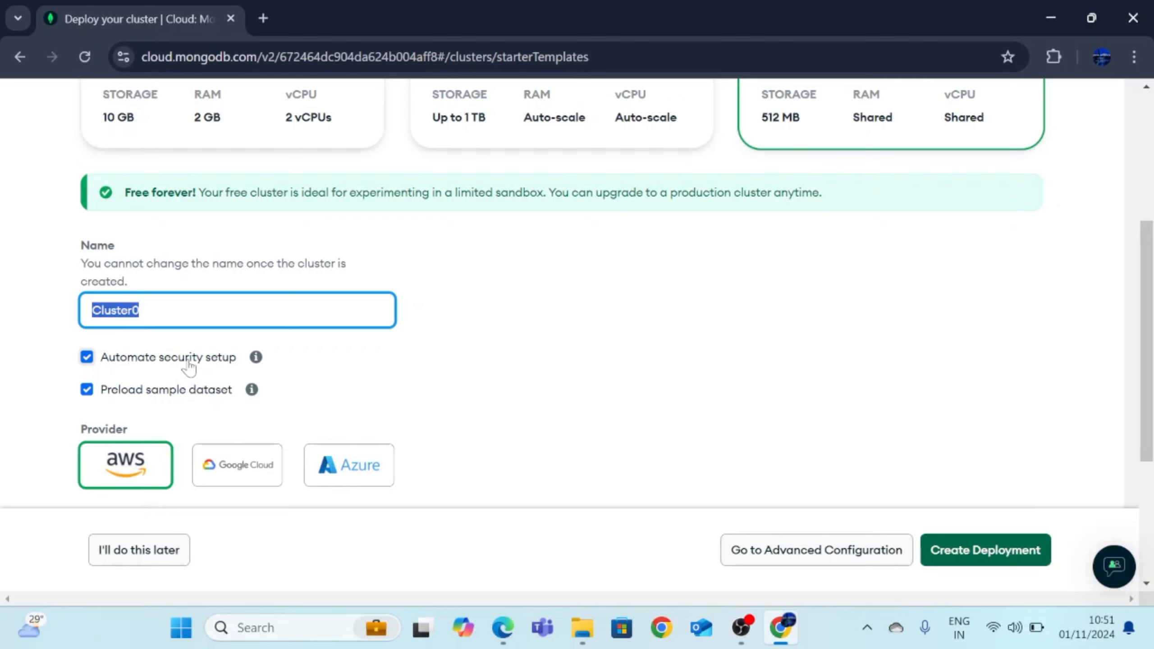
pyautogui.write('Data')
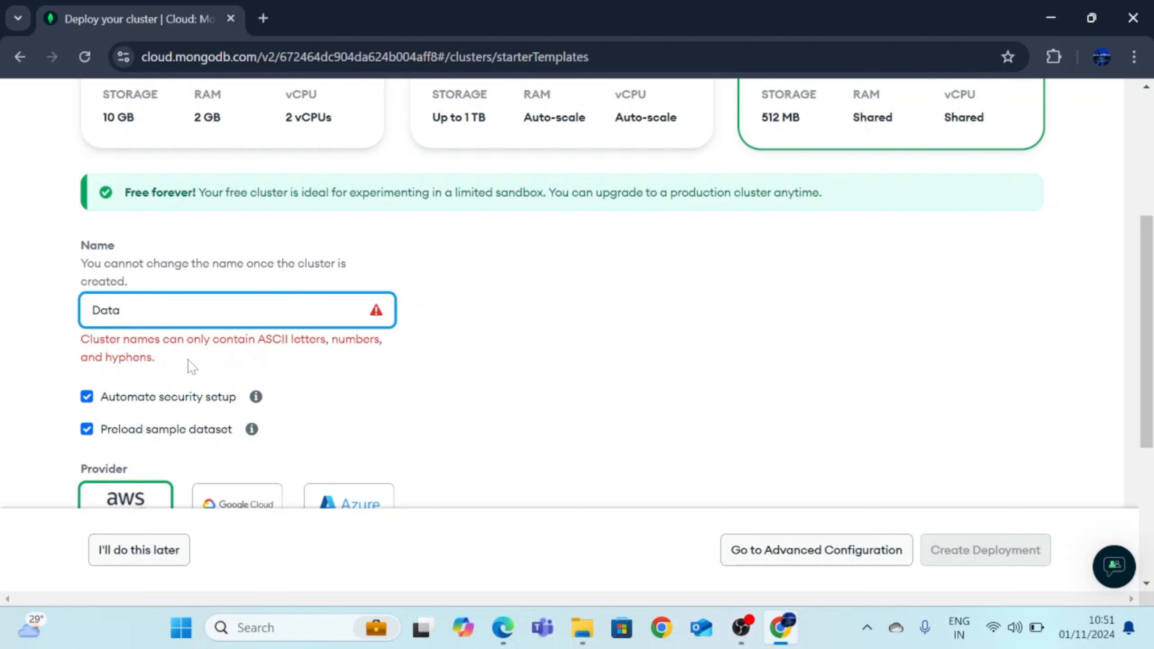
pyautogui.press('BackSpace')
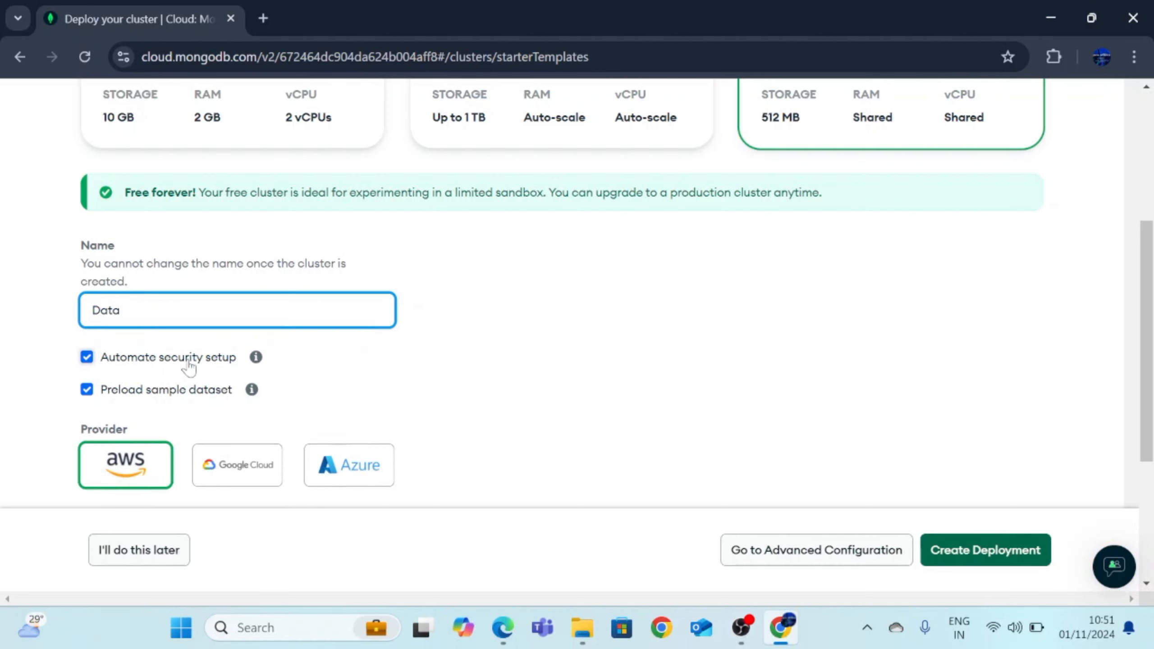
pyautogui.write('Science')
pyautogui.press('BackSpace')
pyautogui.write('Tamil')
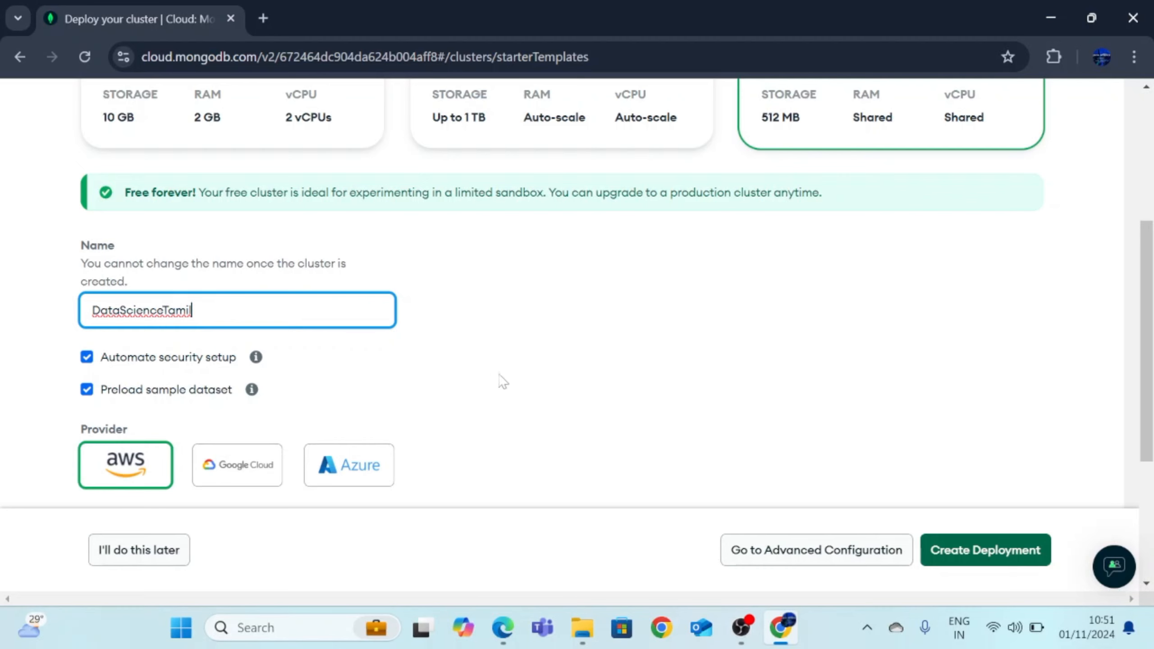
pyautogui.scroll(-2, 510, 379)
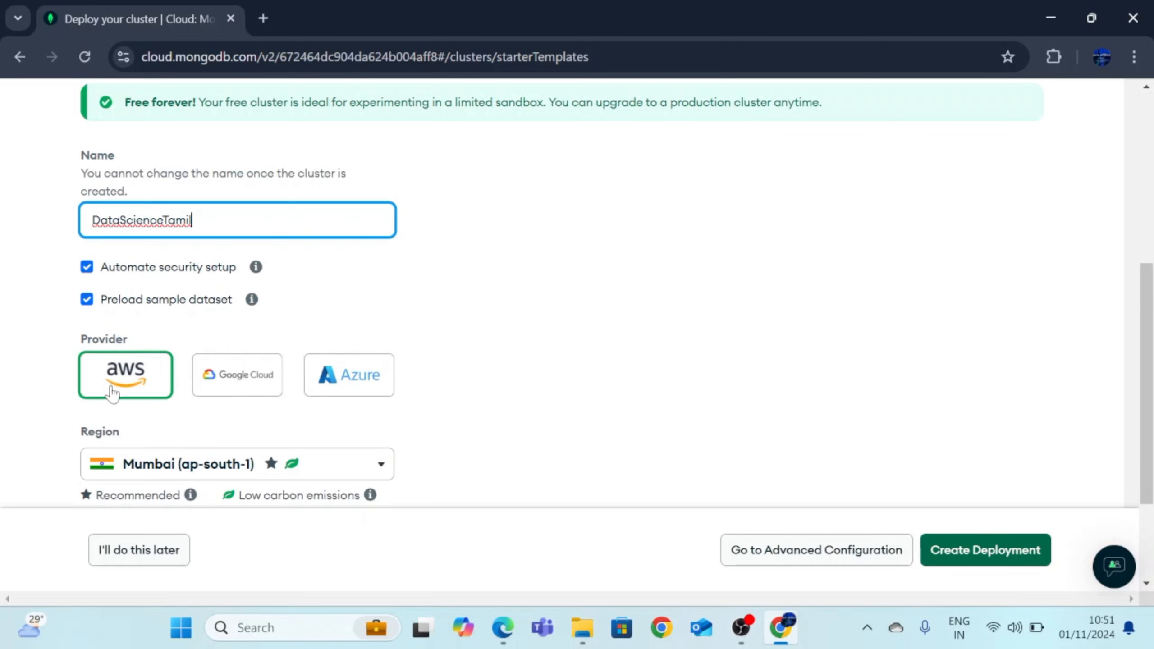
# Keep AWS in Mumbai (ap-south-1) as the provider and region after trying Google Cloud and Azure
pyautogui.scroll(-2, 722, 393)
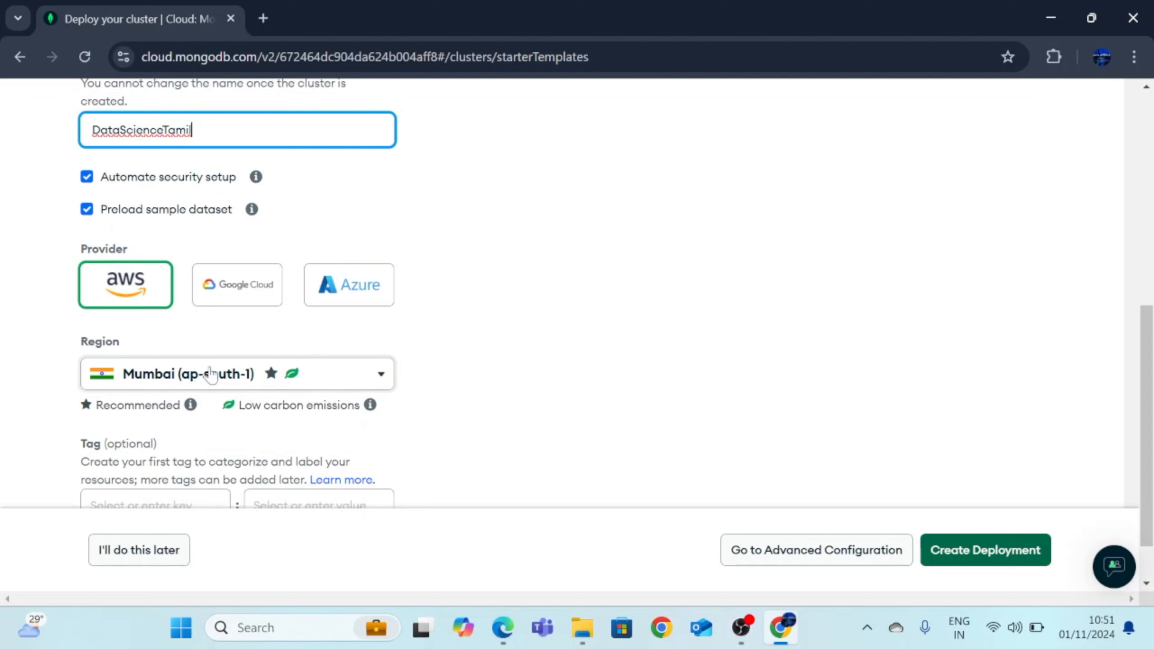
pyautogui.click(333, 377)
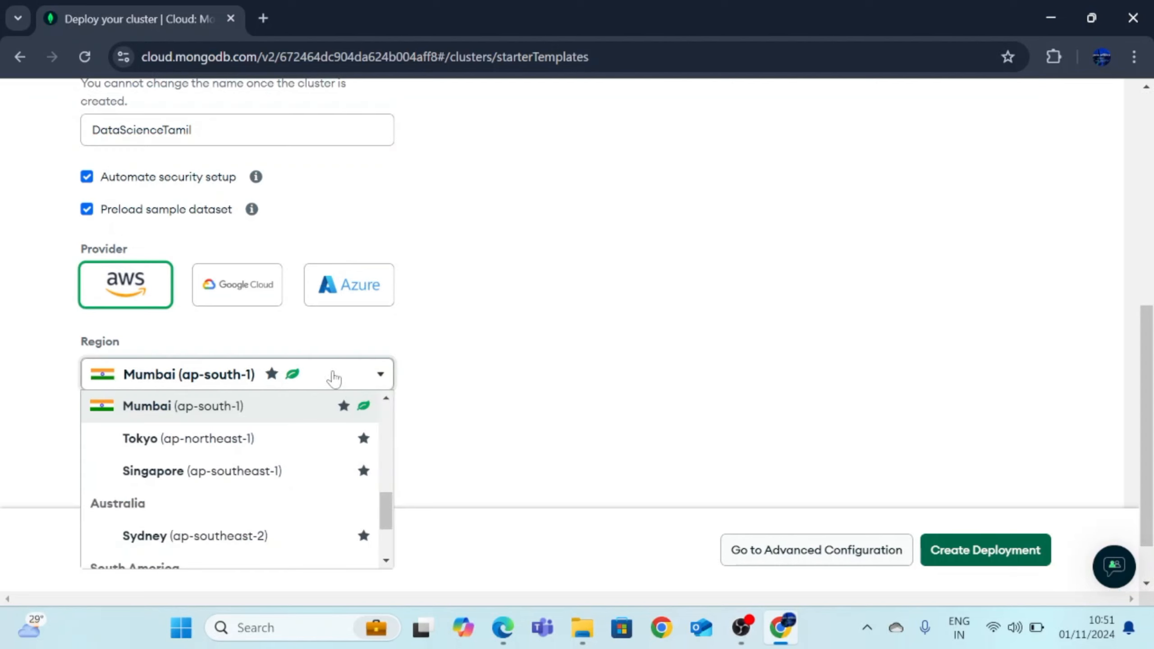
pyautogui.click(255, 406)
pyautogui.click(251, 294)
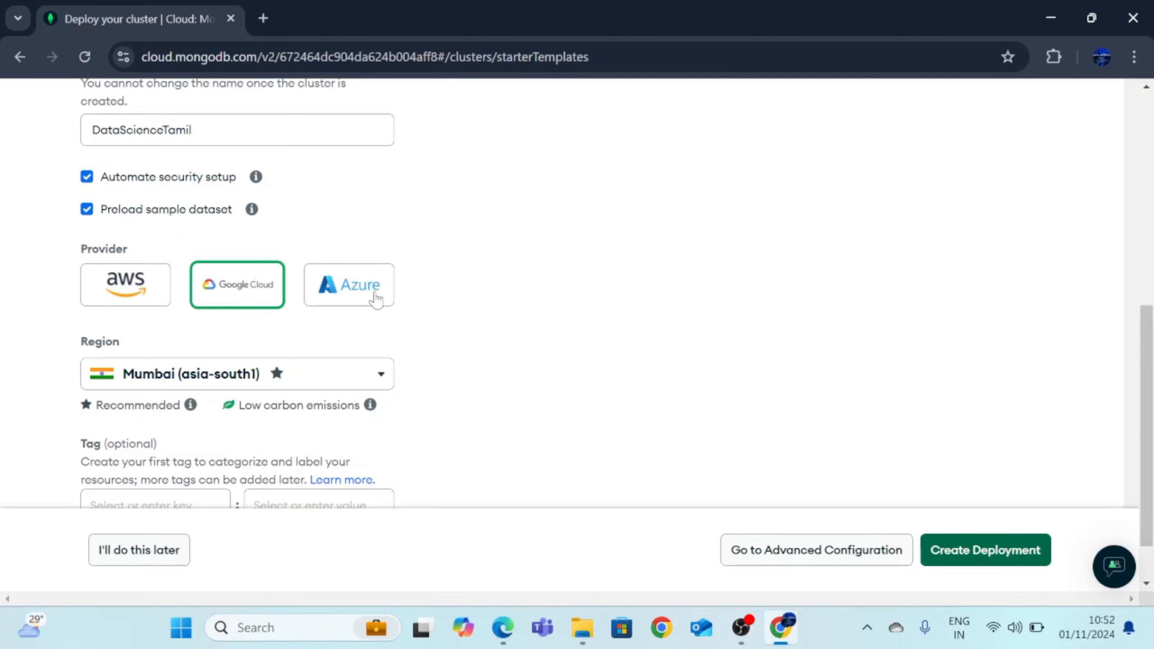
pyautogui.click(368, 303)
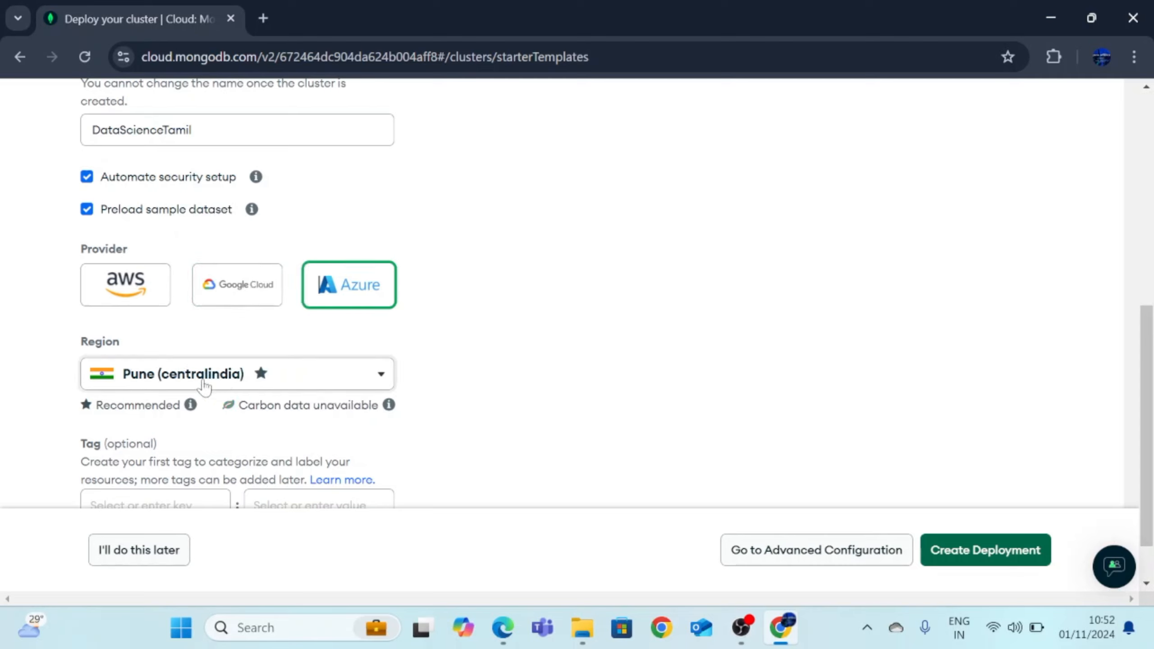
pyautogui.click(138, 293)
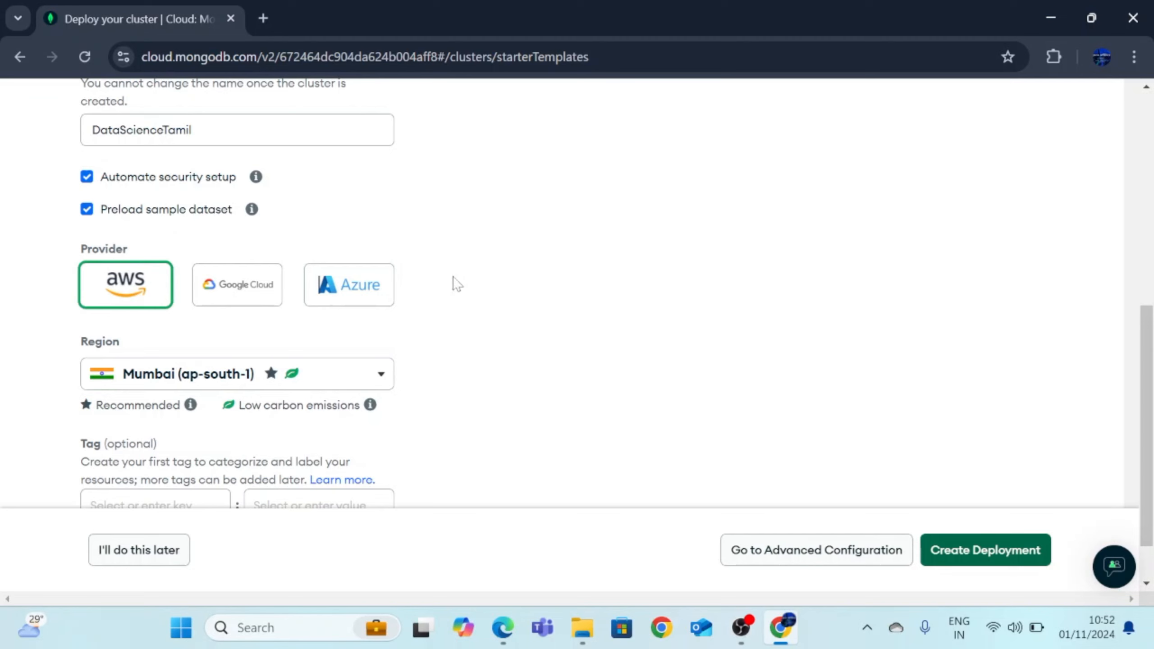
# Create the free DataScienceTamil cluster deployment
pyautogui.scroll(-1, 514, 310)
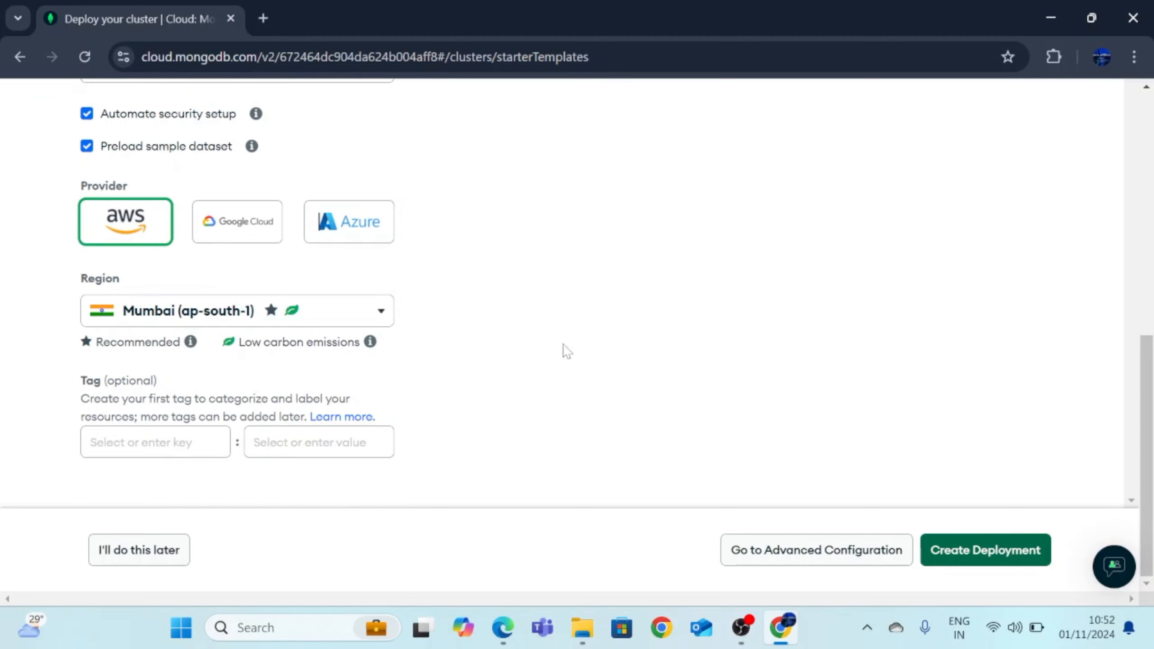
pyautogui.scroll(2, 454, 398)
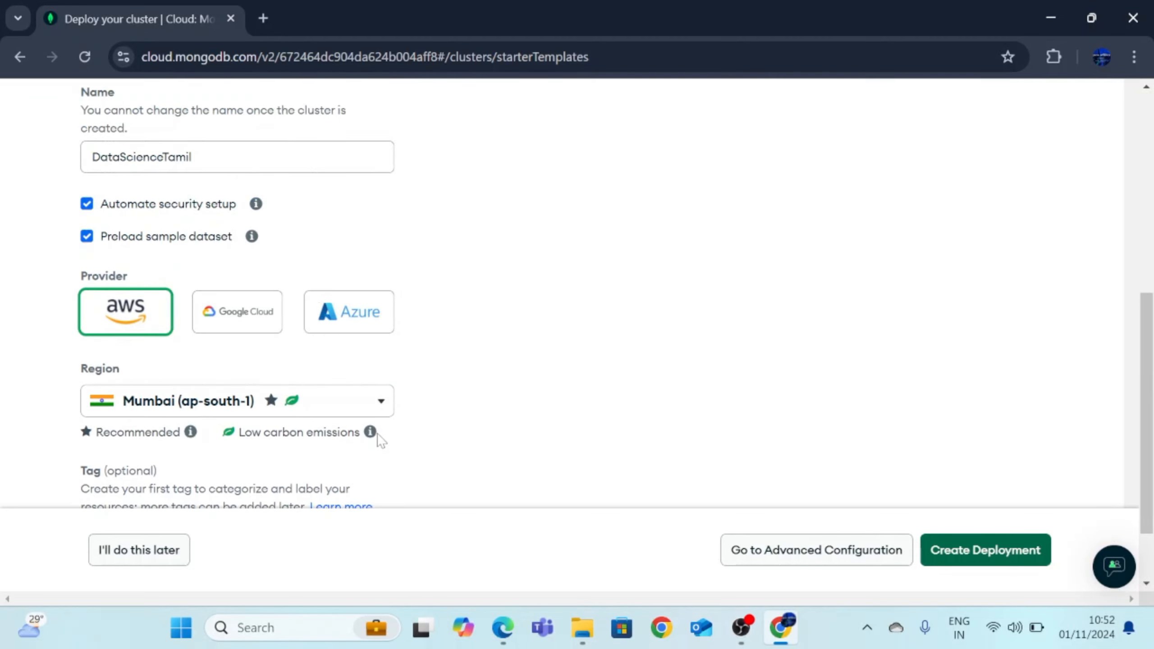
pyautogui.scroll(5, 409, 412)
pyautogui.scroll(2, 448, 407)
pyautogui.scroll(-8, 443, 404)
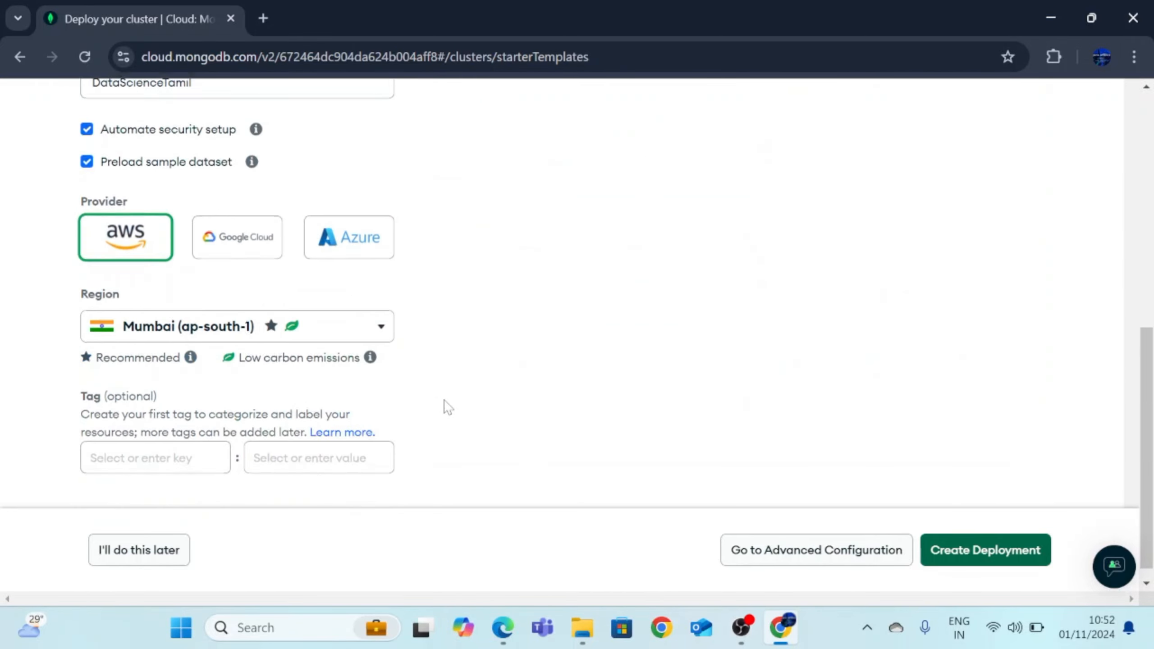
pyautogui.click(975, 563)
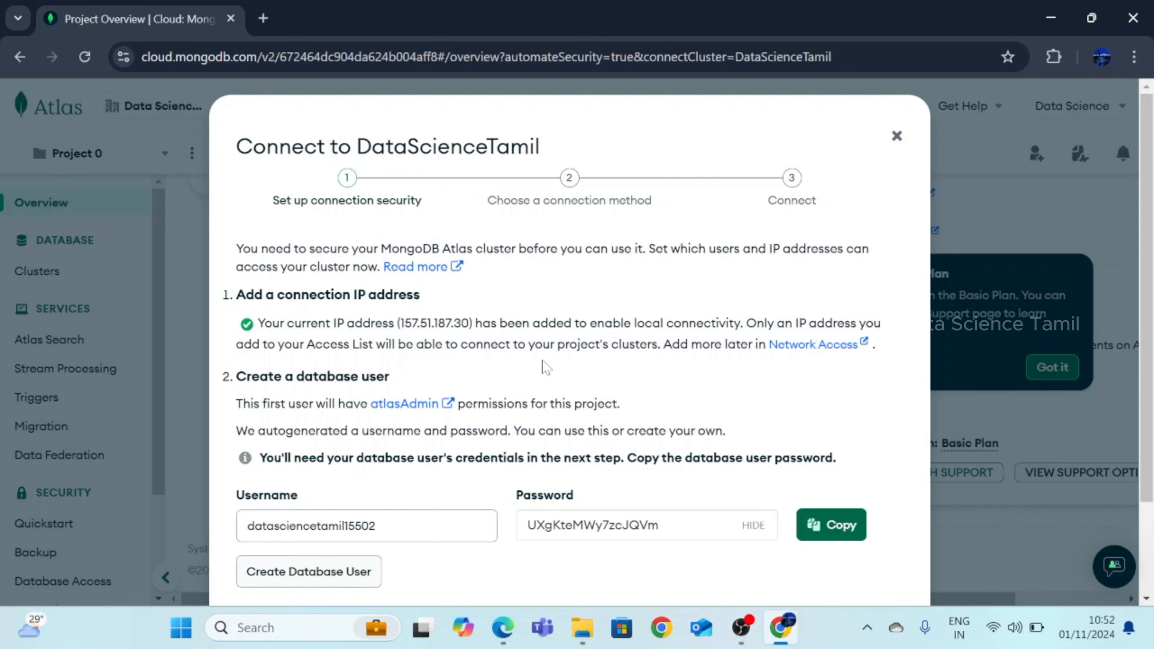
# Replace the autogenerated password with a custom one, copy it, and create the database user
pyautogui.scroll(-3, 611, 339)
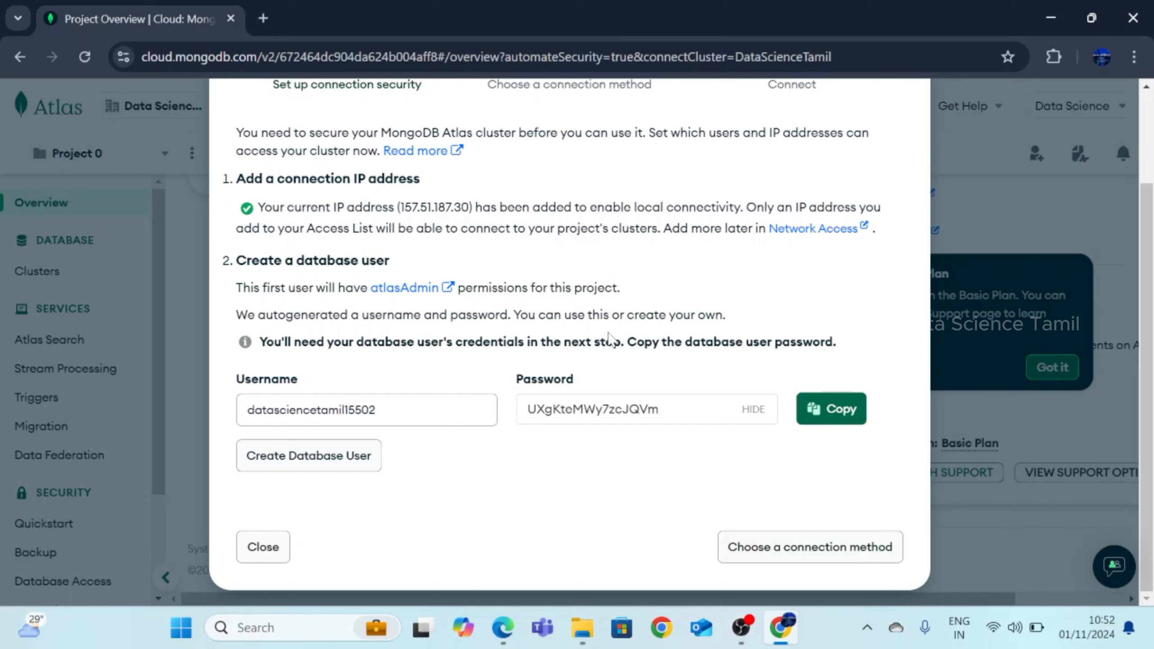
pyautogui.moveTo(661, 410); pyautogui.dragTo(526, 409)
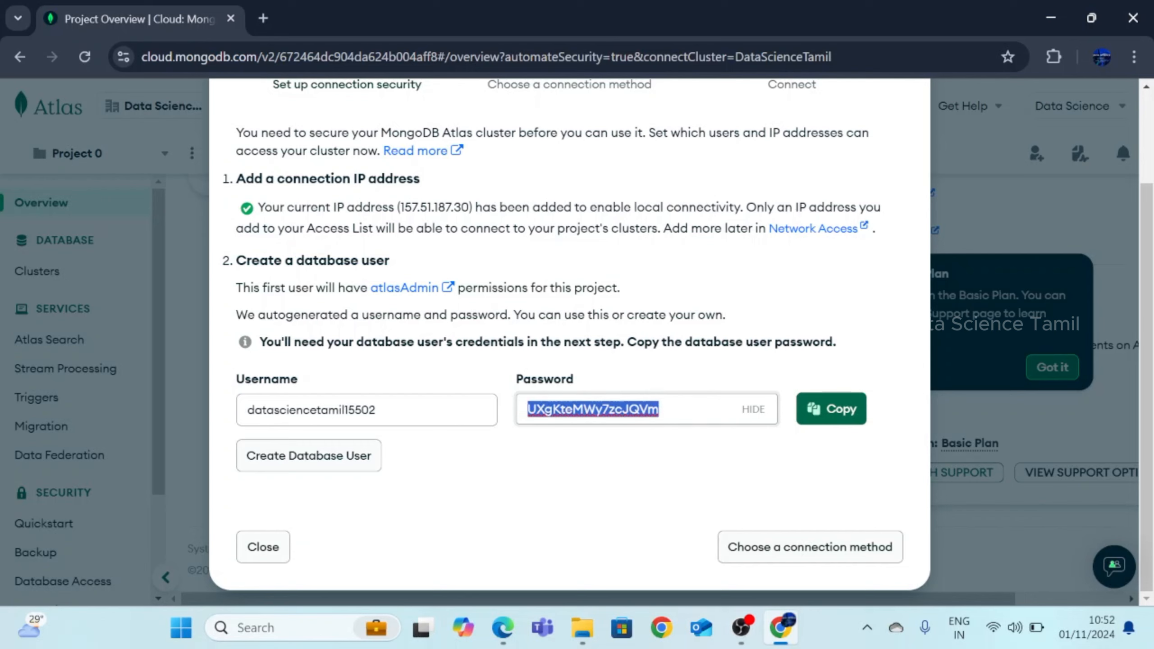
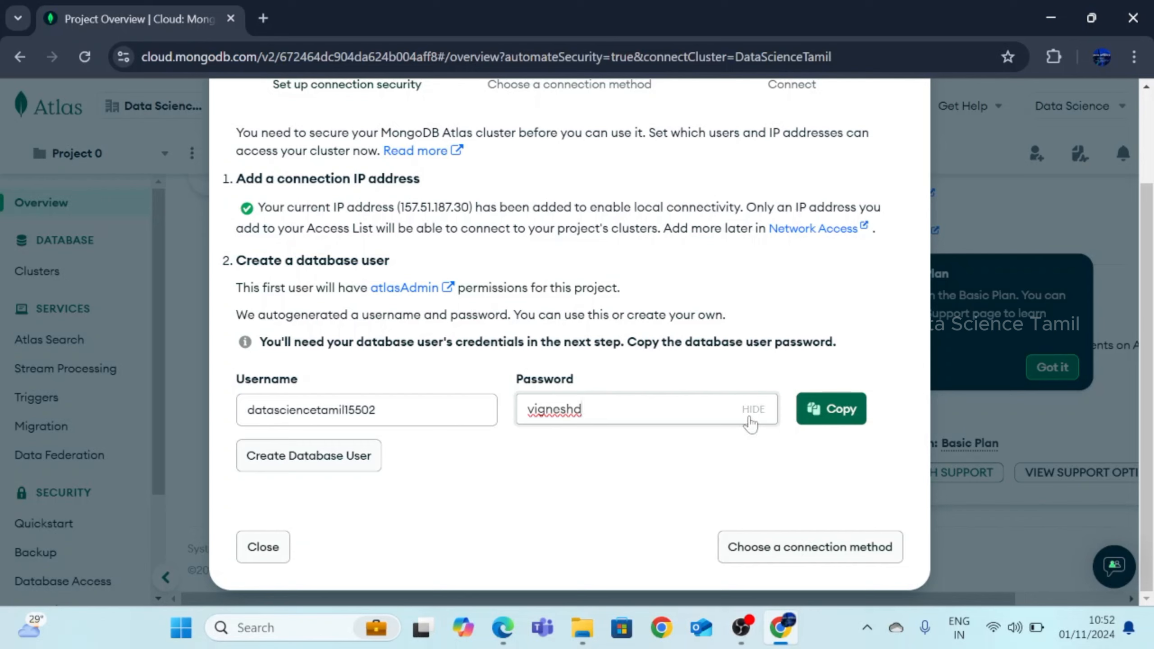
pyautogui.click(752, 410)
pyautogui.click(753, 412)
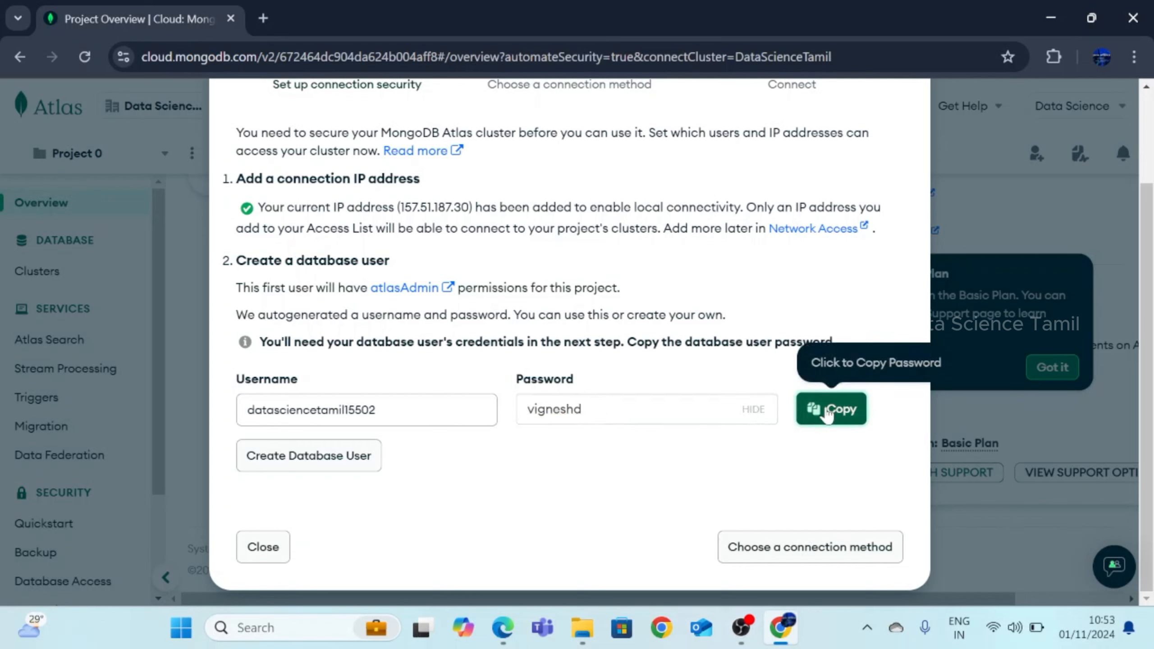
pyautogui.click(827, 411)
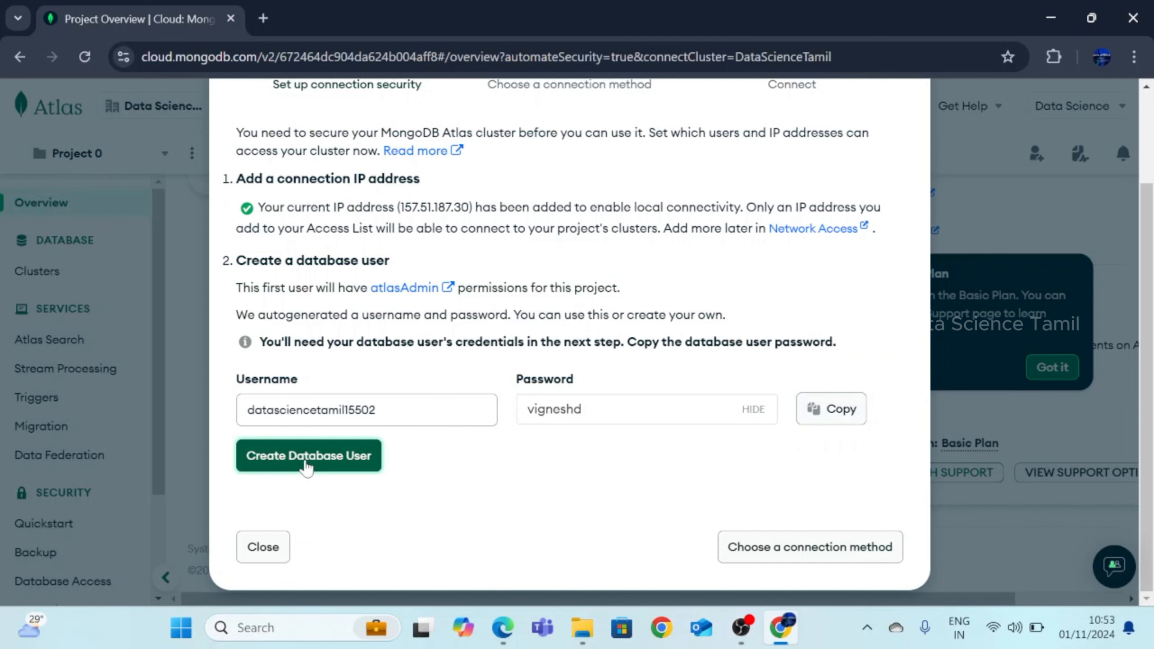
pyautogui.click(306, 456)
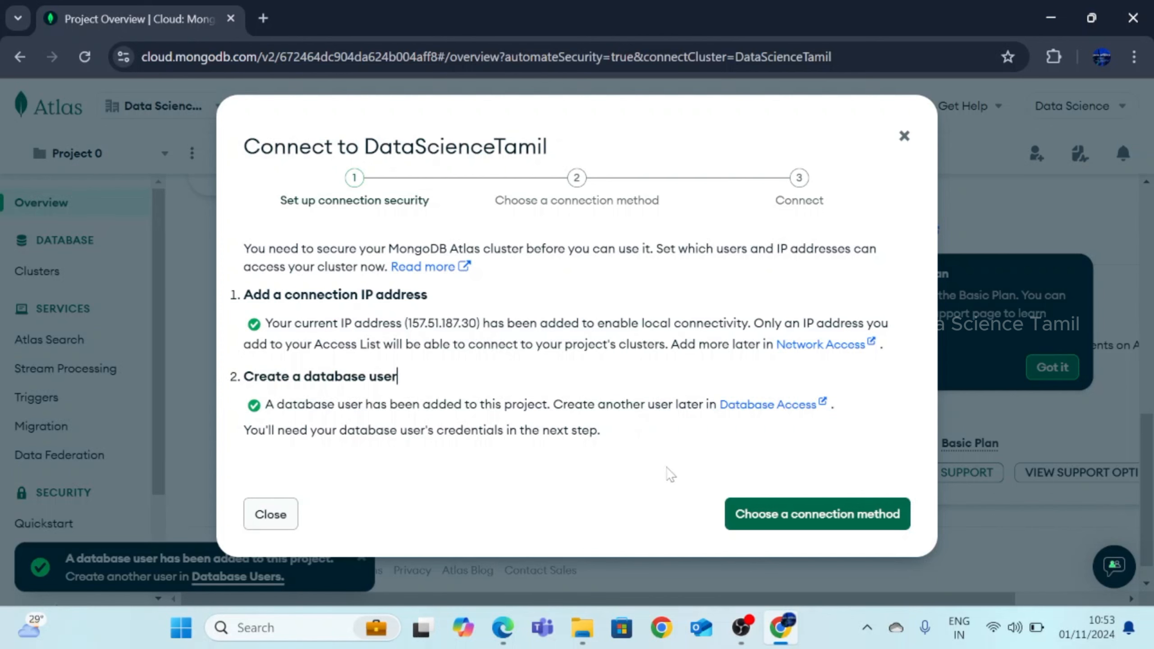
# Close the connection dialog and go to the Network Access page under Security
pyautogui.click(905, 138)
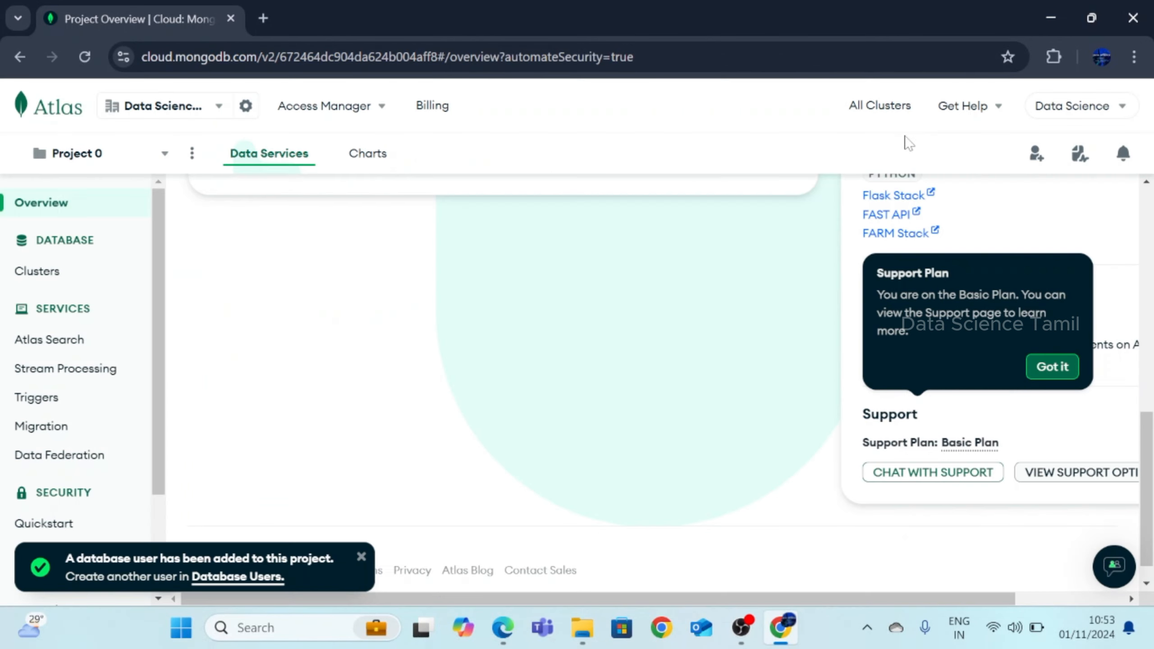
pyautogui.scroll(5, 629, 374)
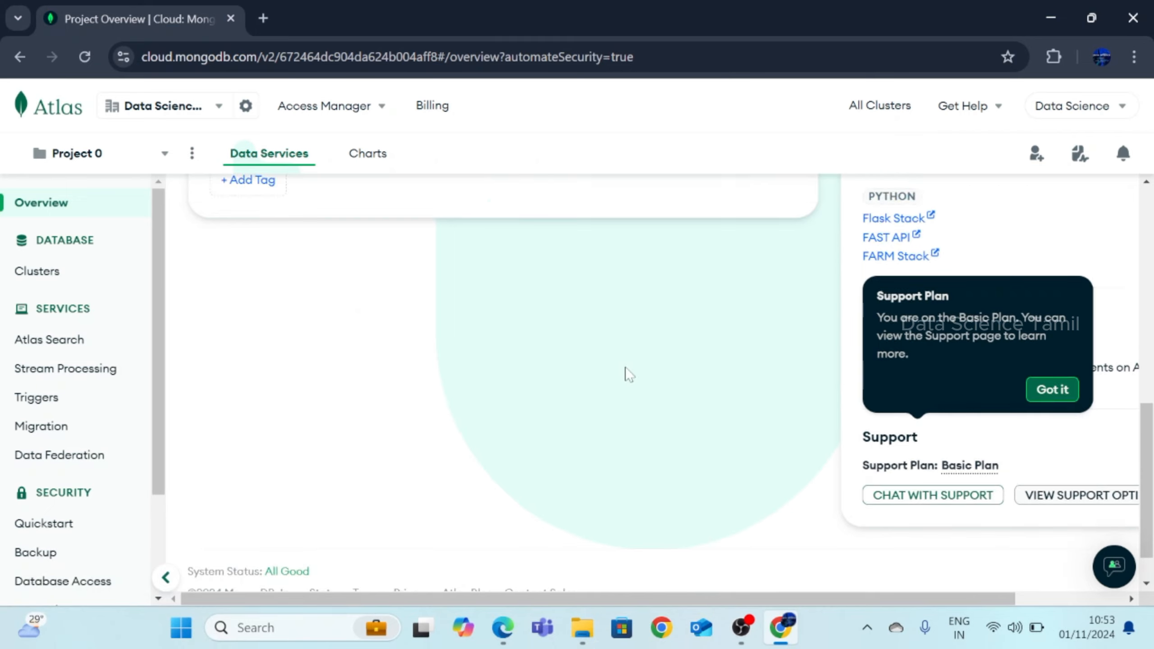
pyautogui.scroll(6, 627, 372)
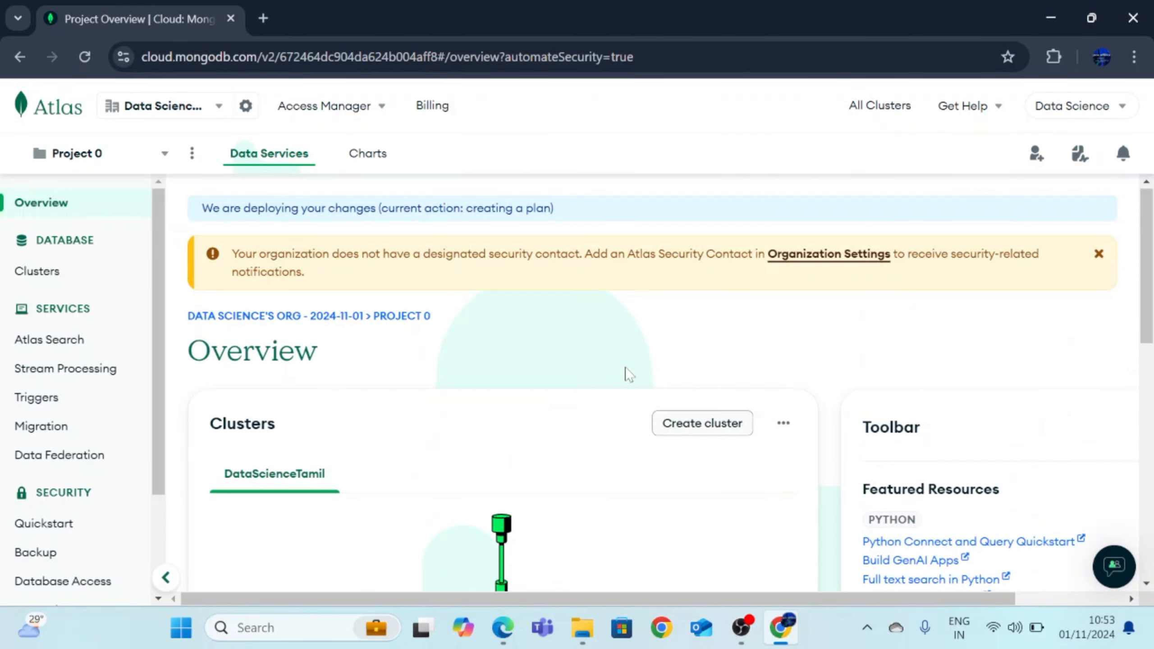
pyautogui.scroll(-3, 98, 384)
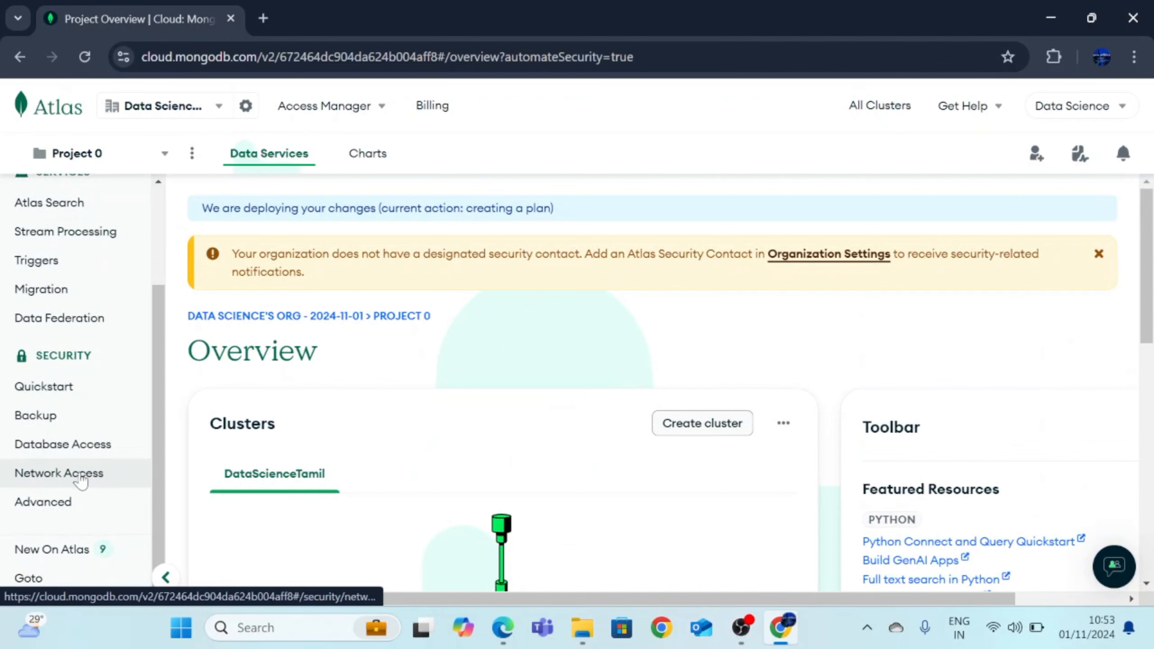
pyautogui.click(81, 475)
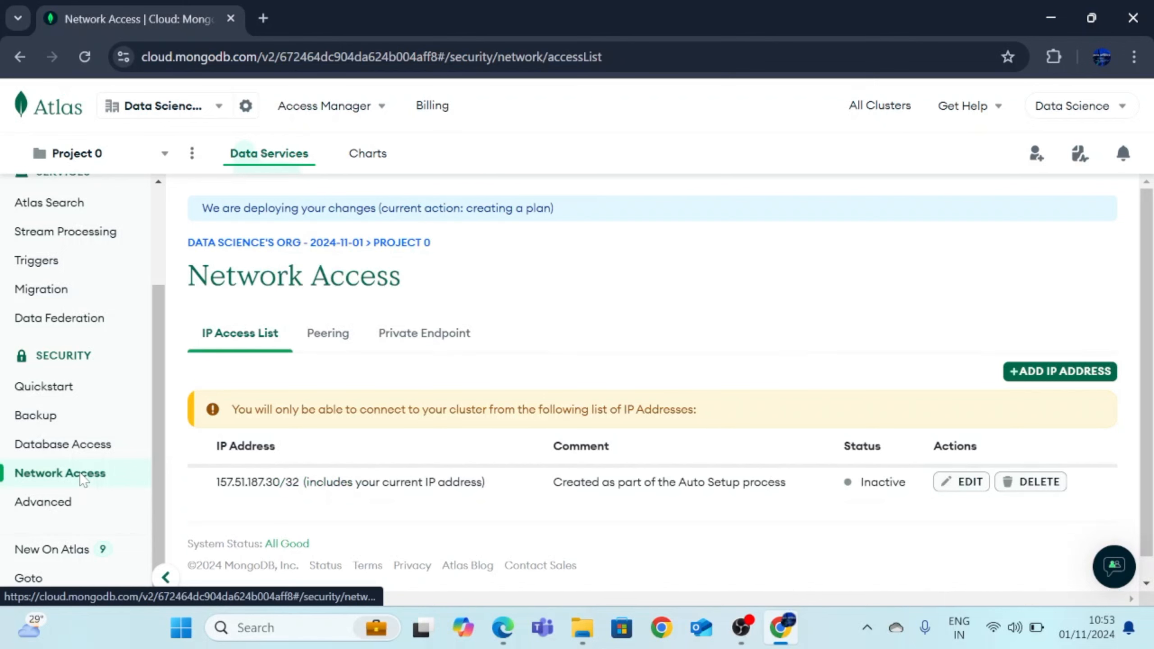
pyautogui.scroll(-1, 613, 473)
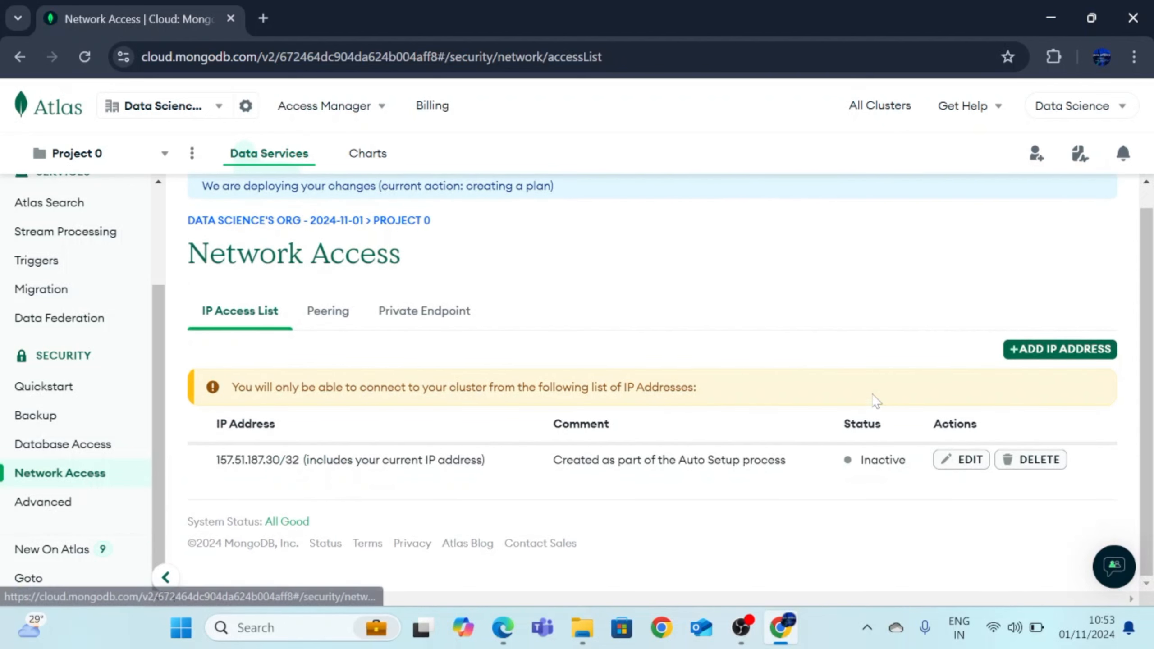
# Change the auto-created IP access entry to 0.0.0.0/0, allowing access from anywhere
pyautogui.click(959, 460)
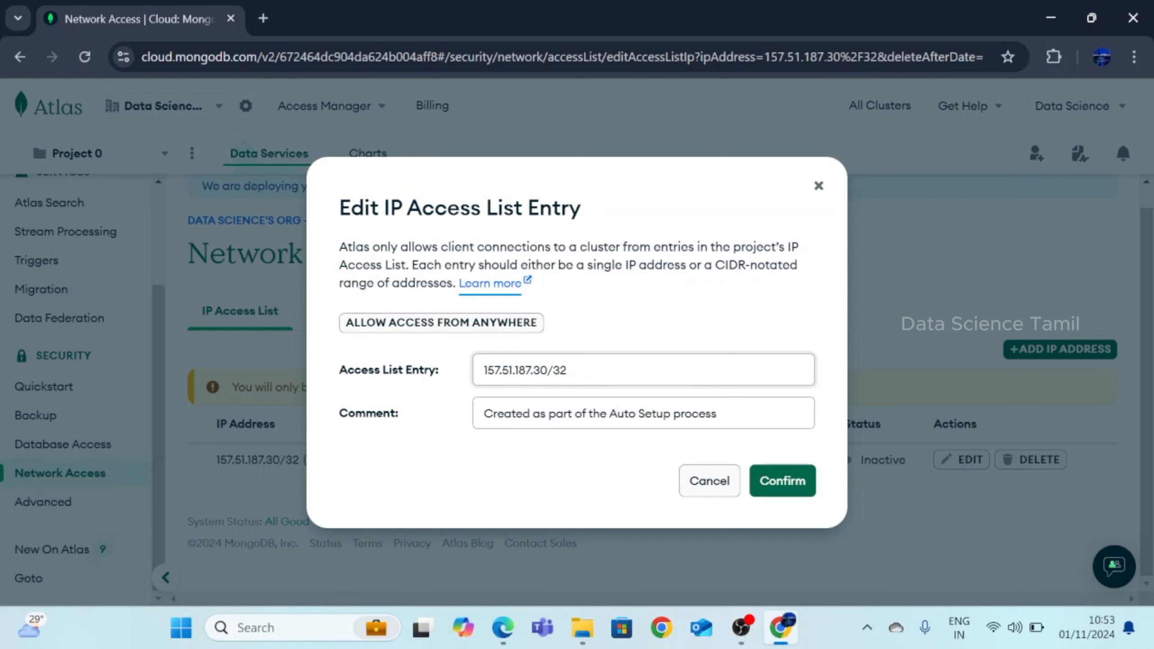
pyautogui.moveTo(569, 370); pyautogui.dragTo(482, 370)
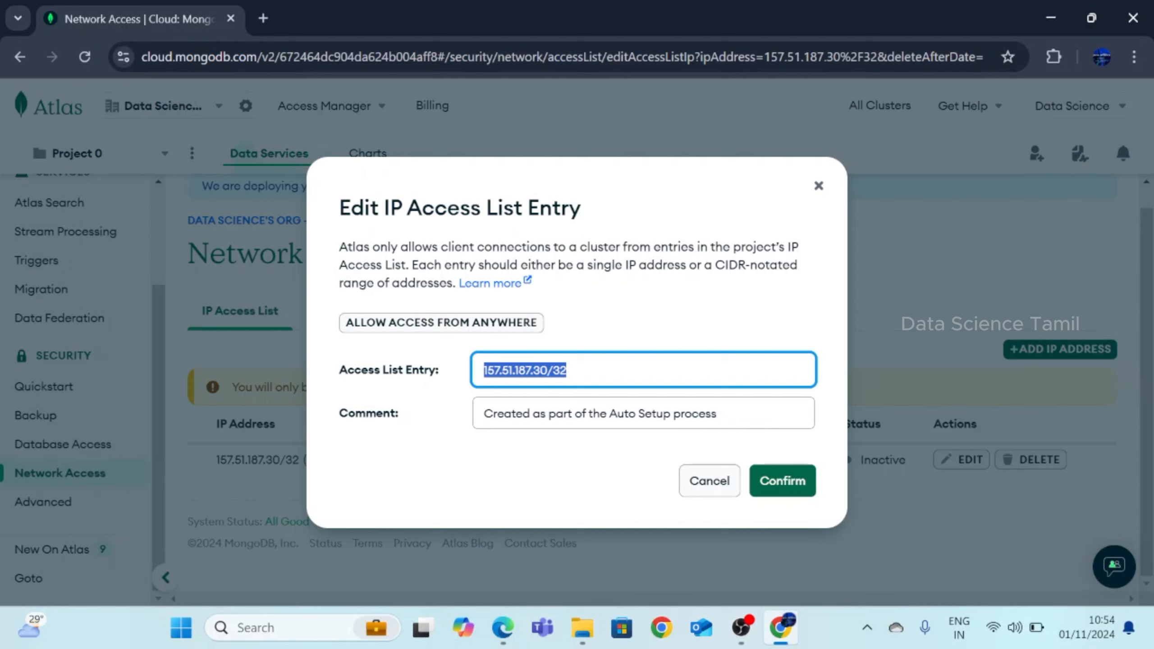
pyautogui.click(424, 323)
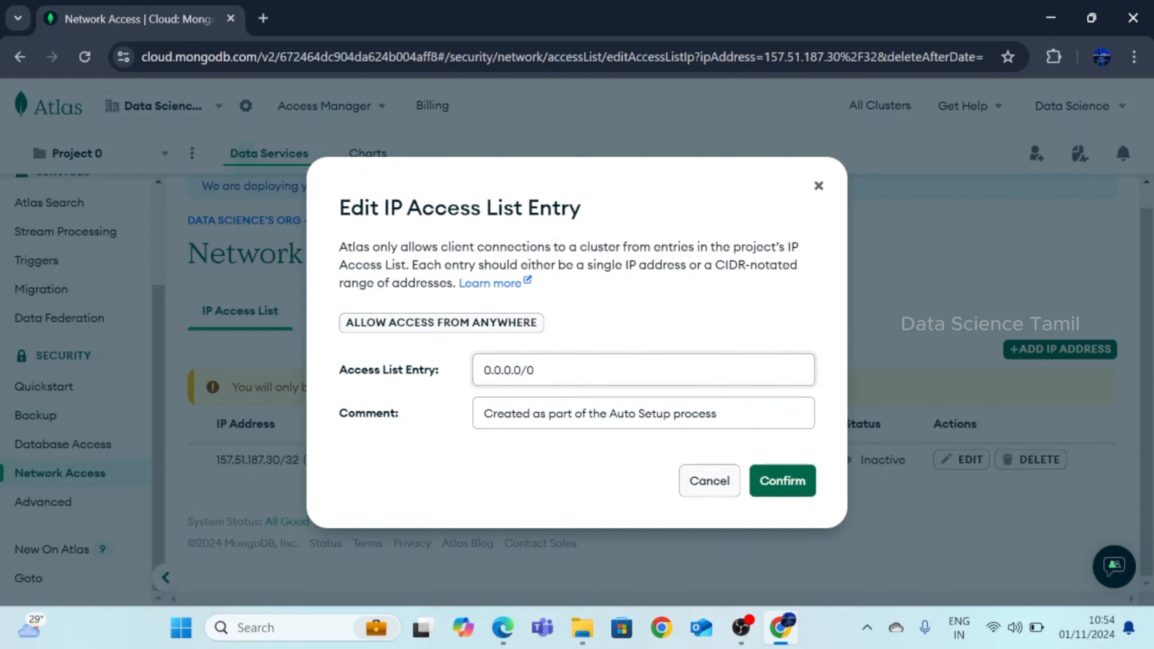
pyautogui.click(536, 370)
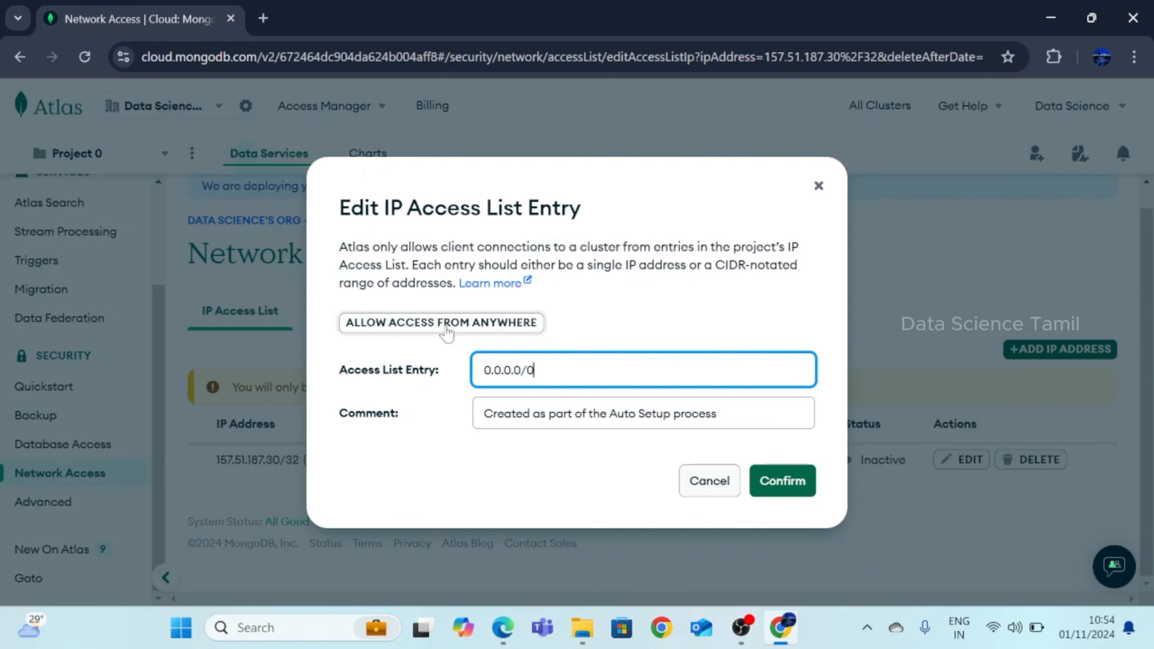
pyautogui.click(763, 483)
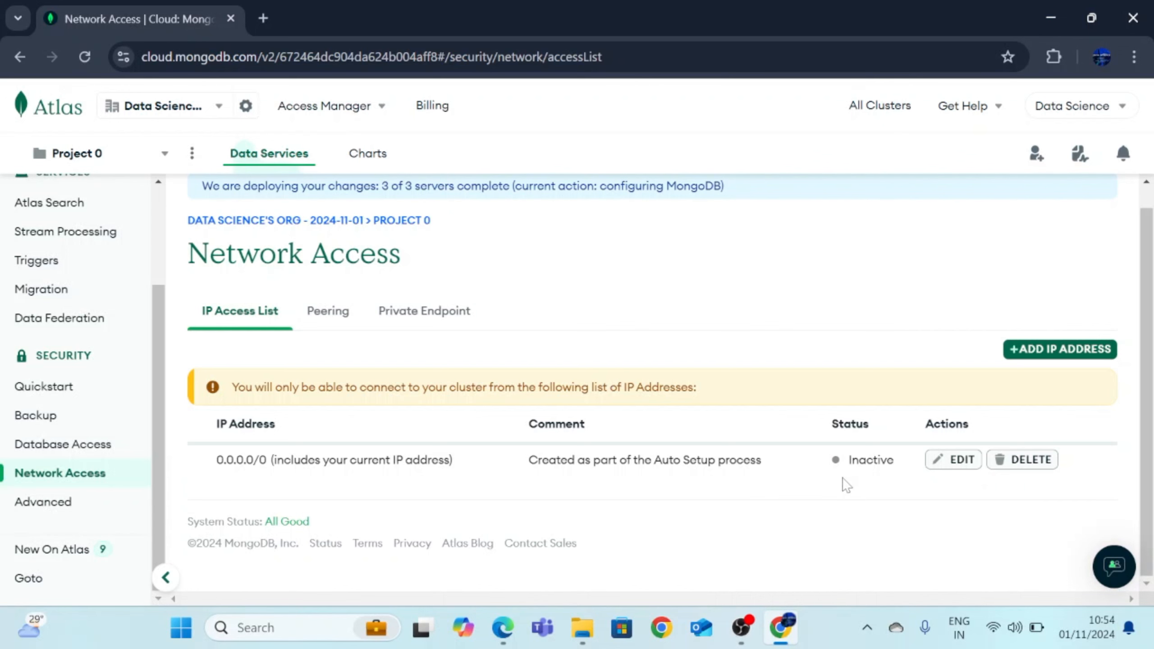
# Re-confirm the 0.0.0.0/0 entry, reload until it shows Active, then open Database Access
pyautogui.click(954, 463)
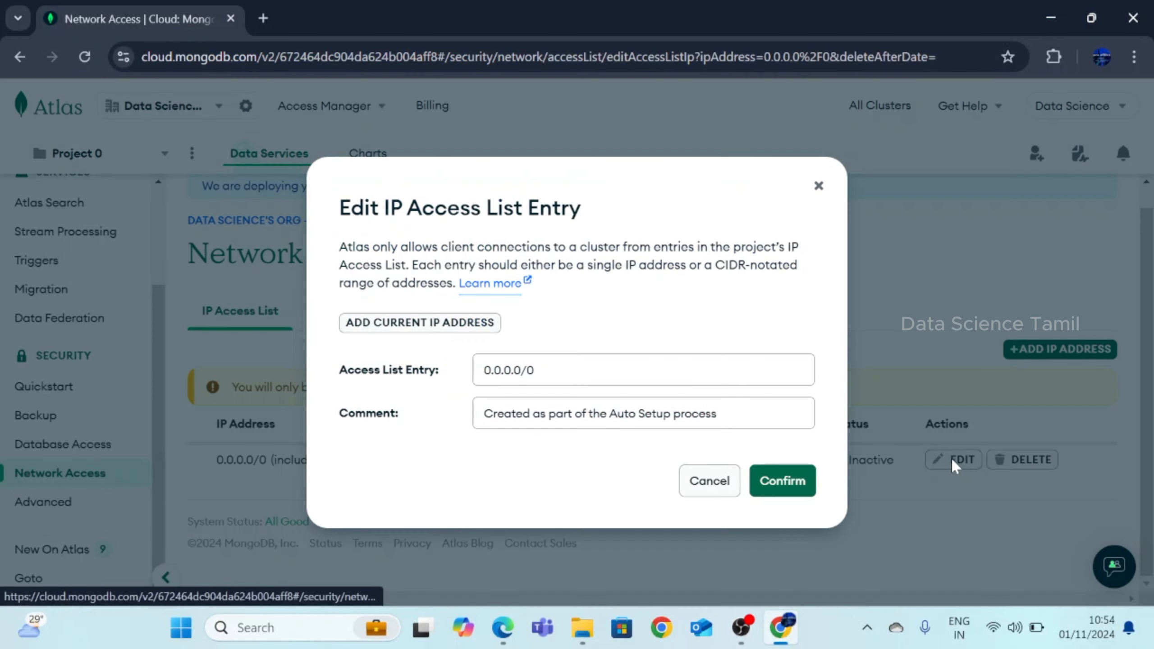
pyautogui.click(775, 481)
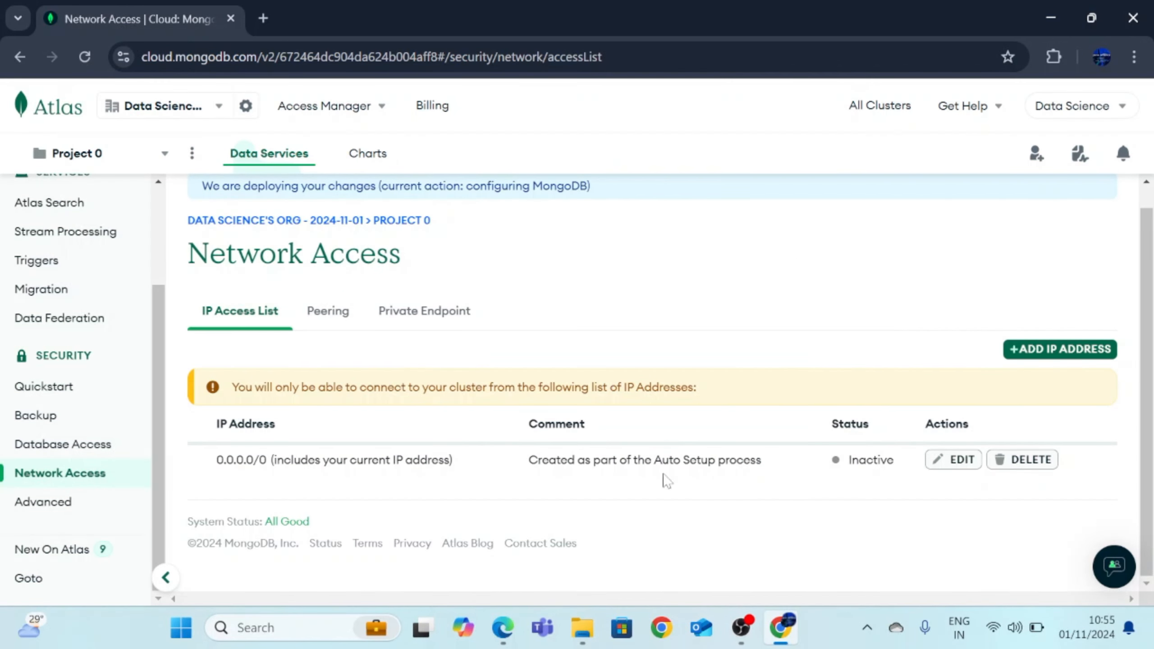
pyautogui.click(83, 62)
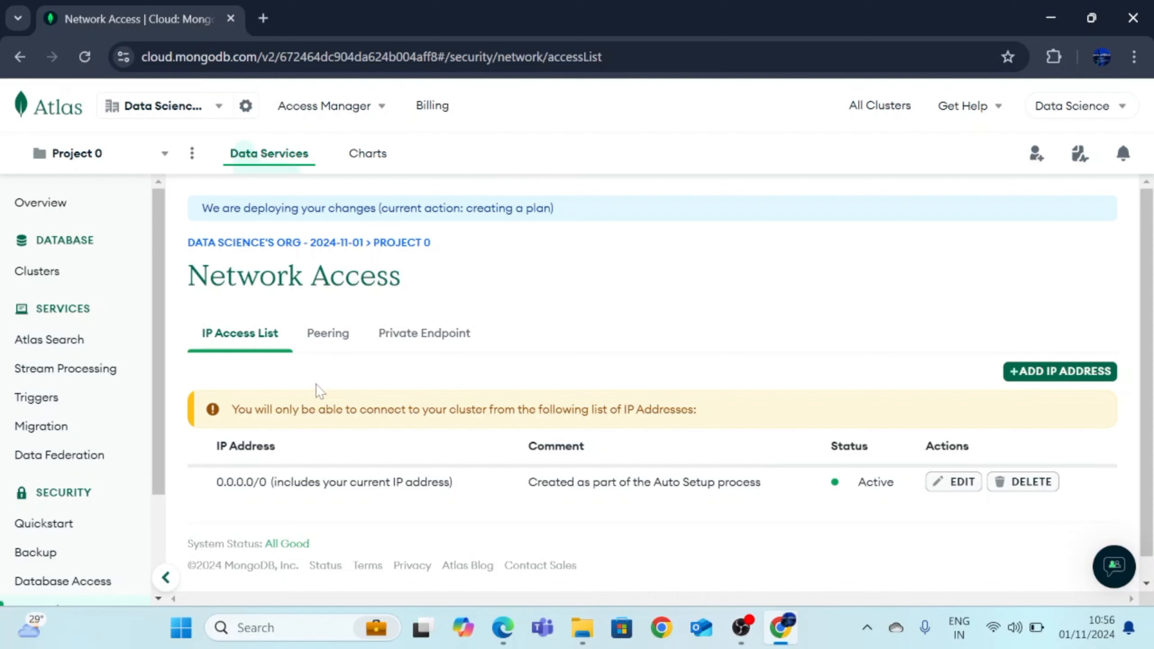
pyautogui.scroll(-3, 88, 423)
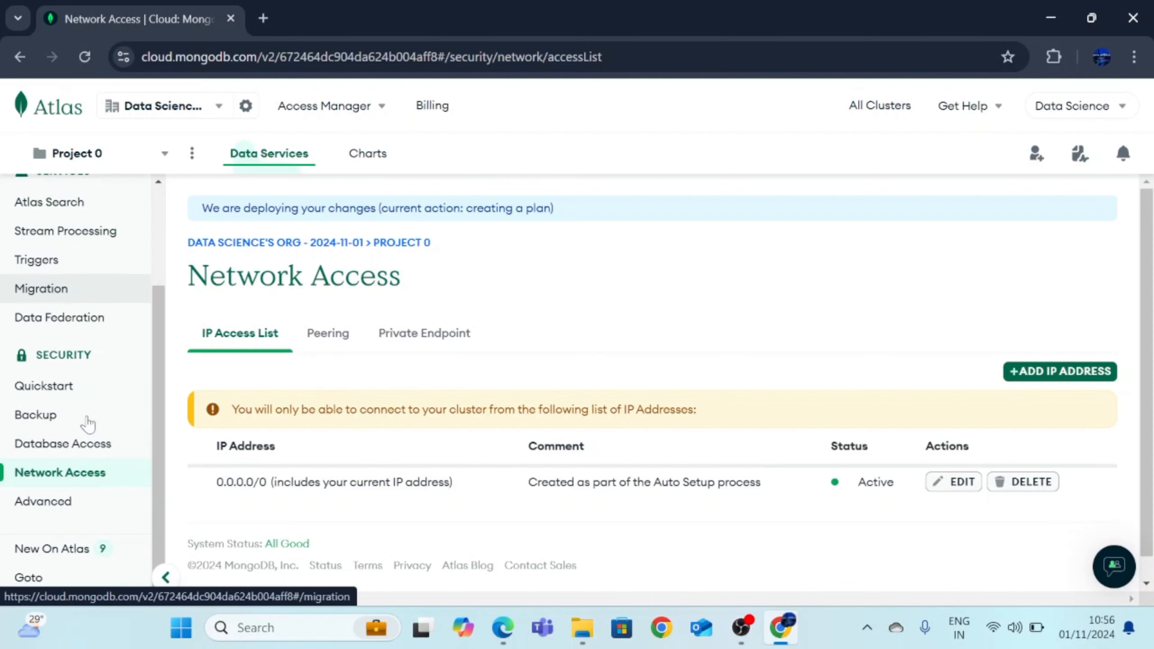
pyautogui.click(65, 450)
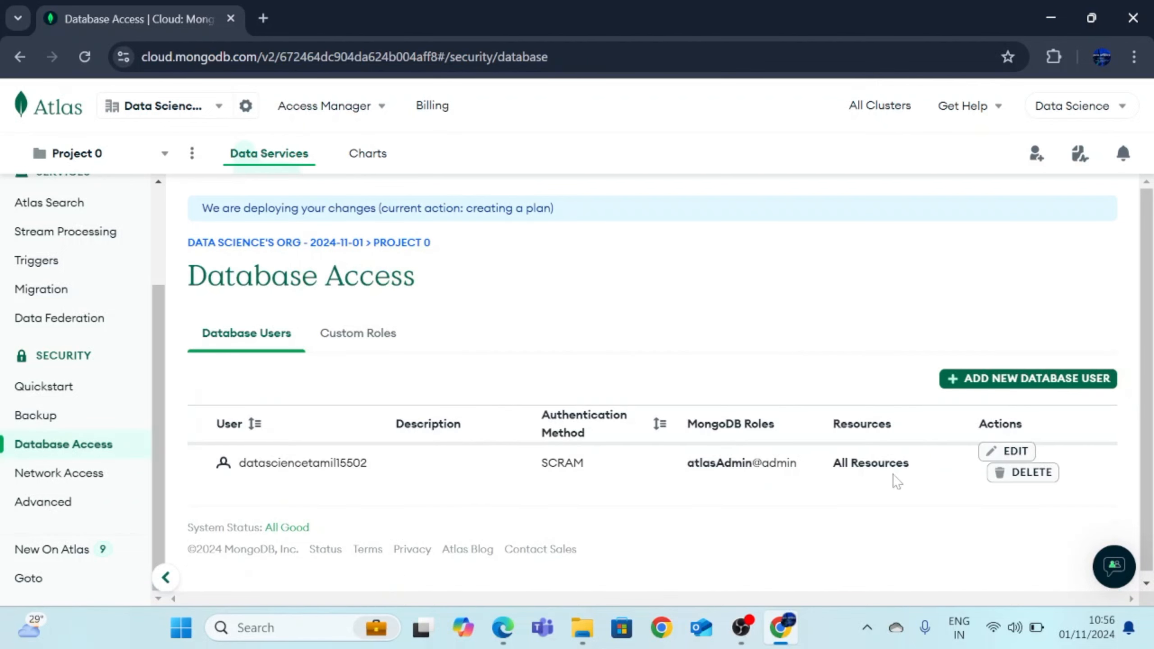
# Change the database user's built-in role from atlasAdmin to Read and write to any database
pyautogui.click(996, 454)
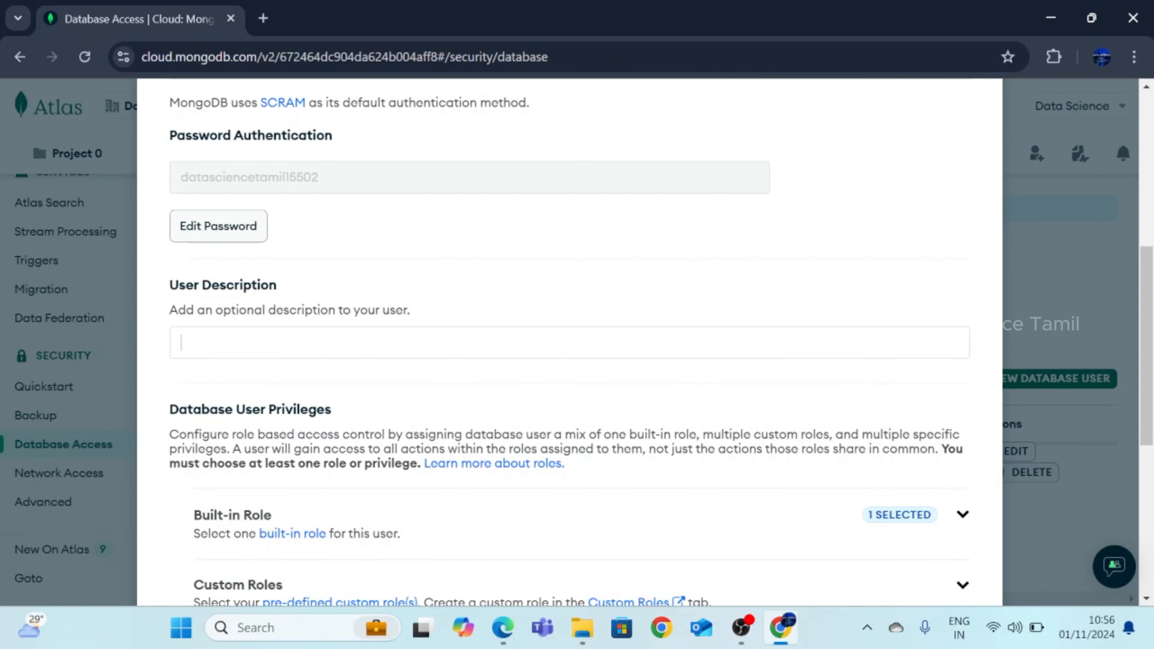
pyautogui.click(200, 236)
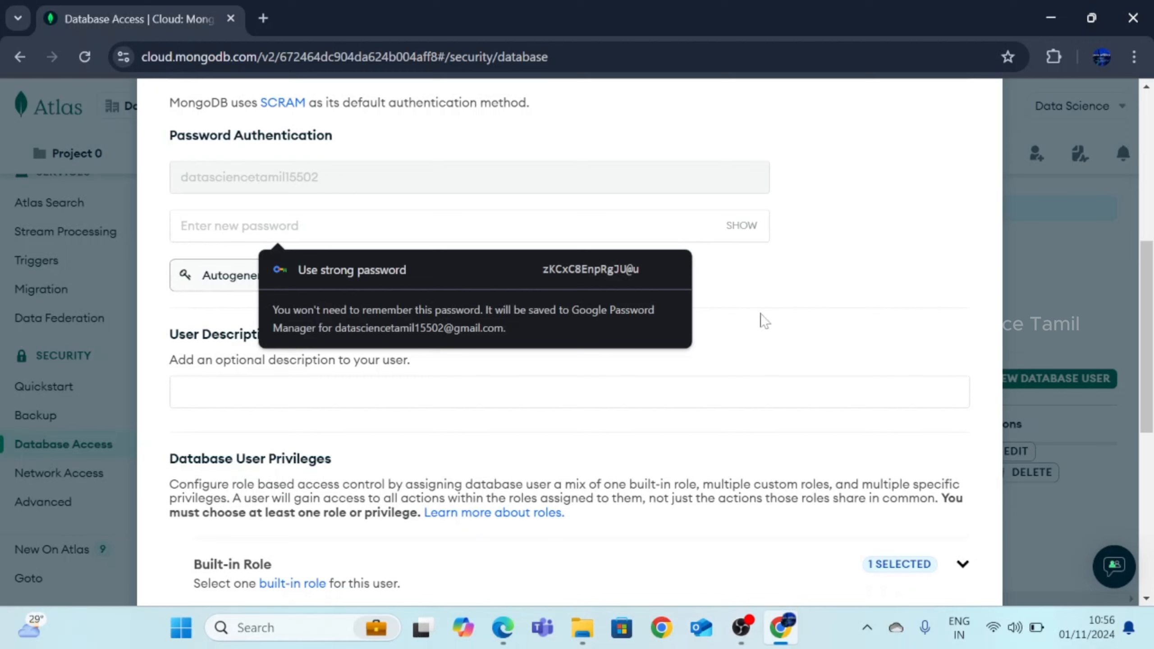
pyautogui.click(784, 289)
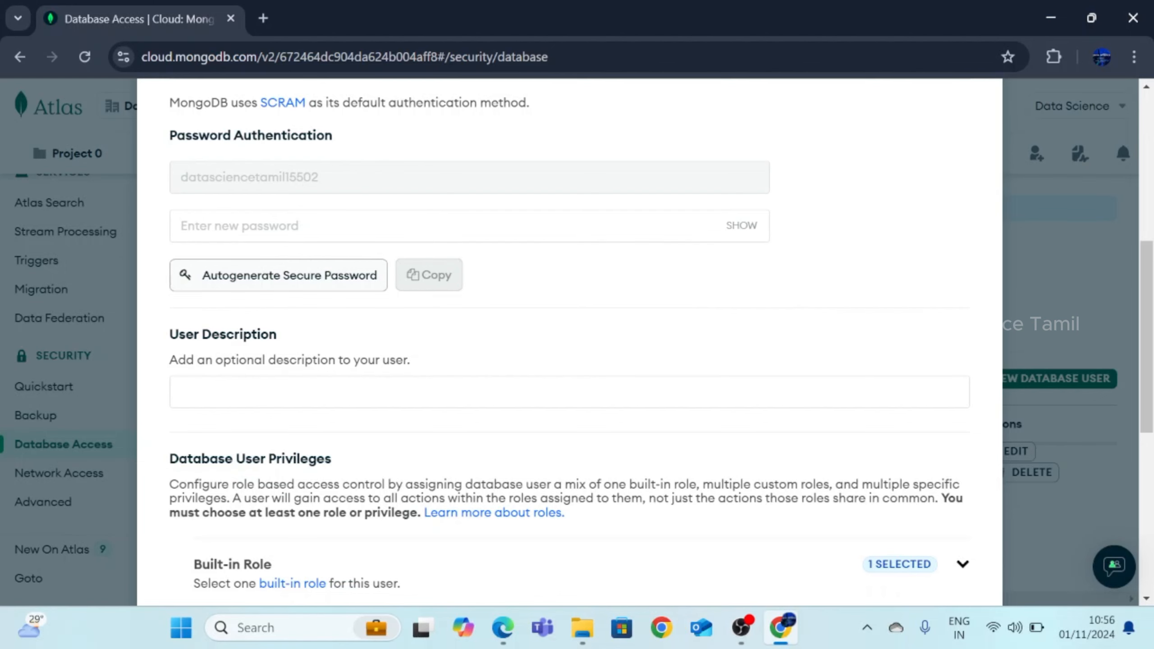
pyautogui.scroll(-5, 443, 364)
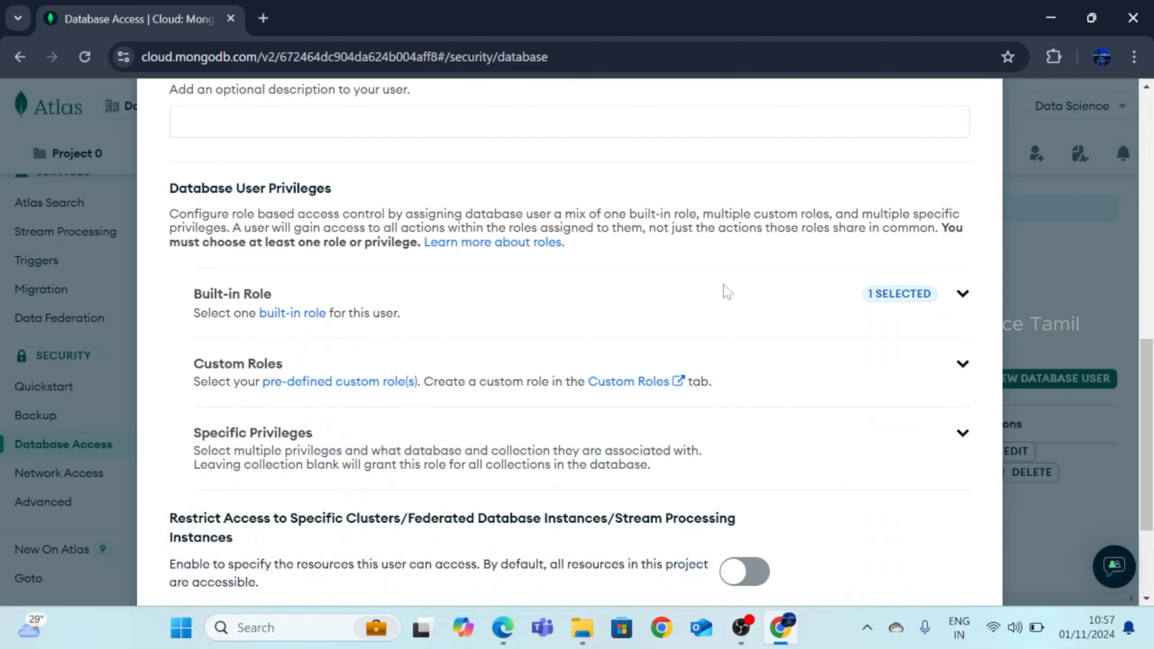
pyautogui.click(961, 294)
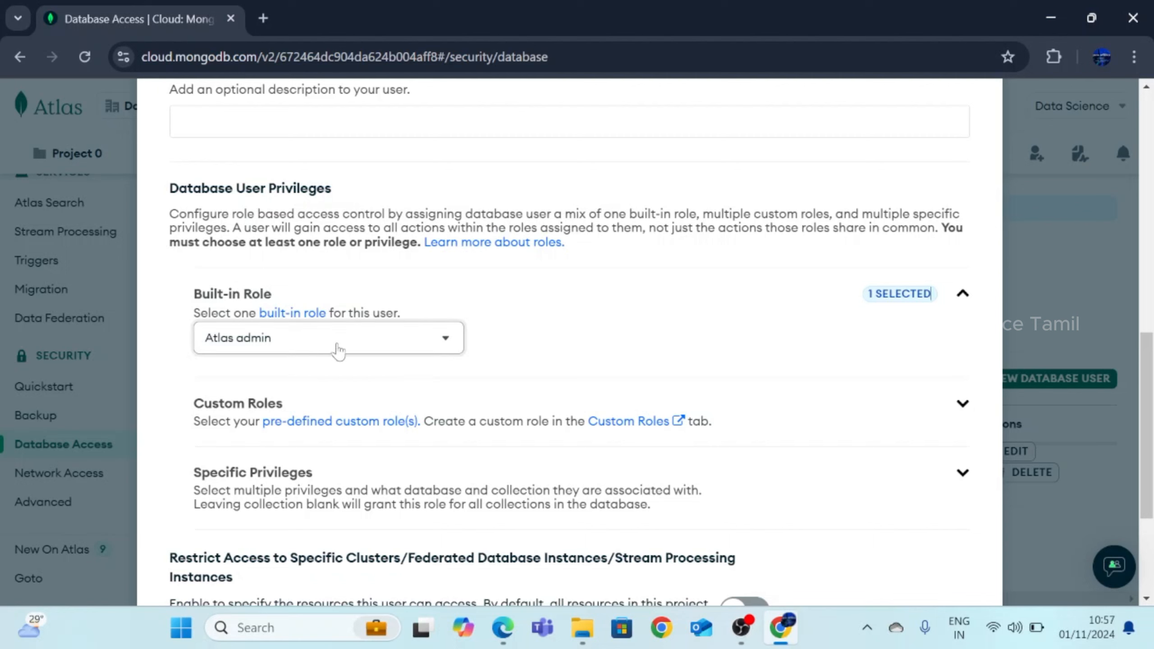
pyautogui.click(438, 349)
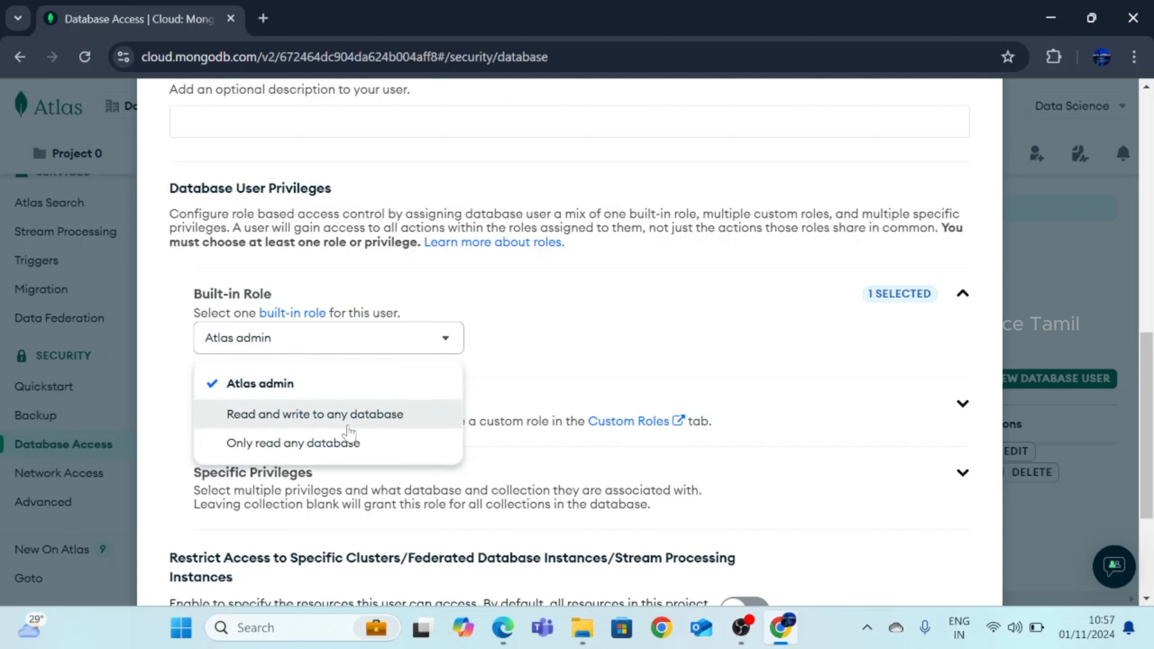
pyautogui.click(340, 414)
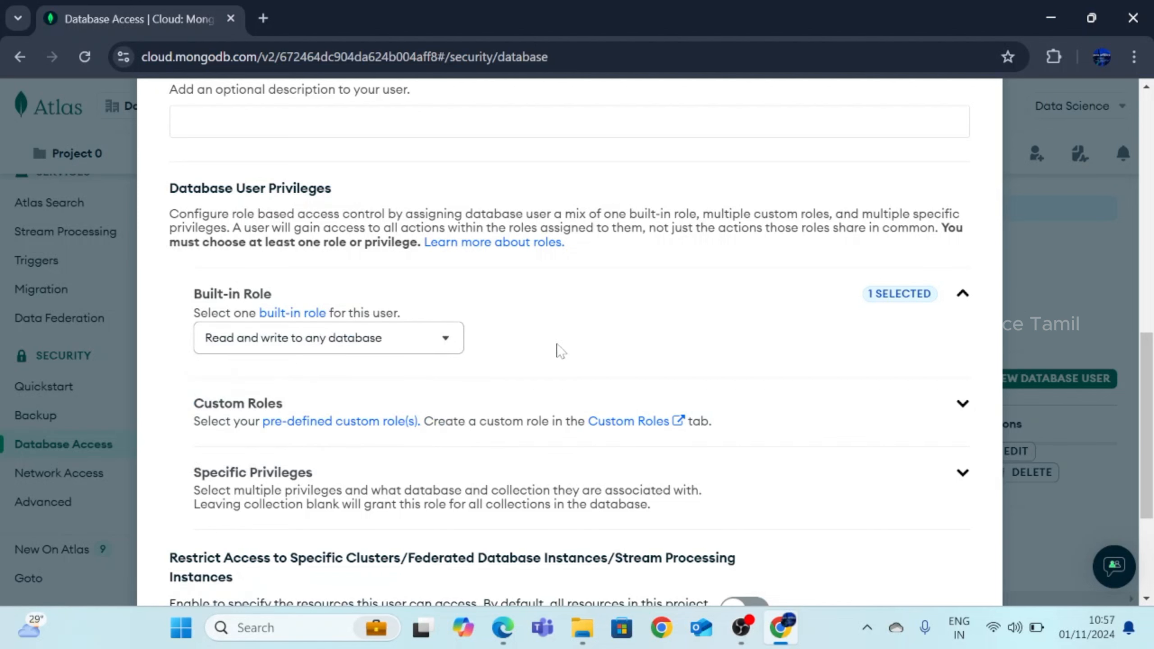
pyautogui.scroll(-4, 560, 351)
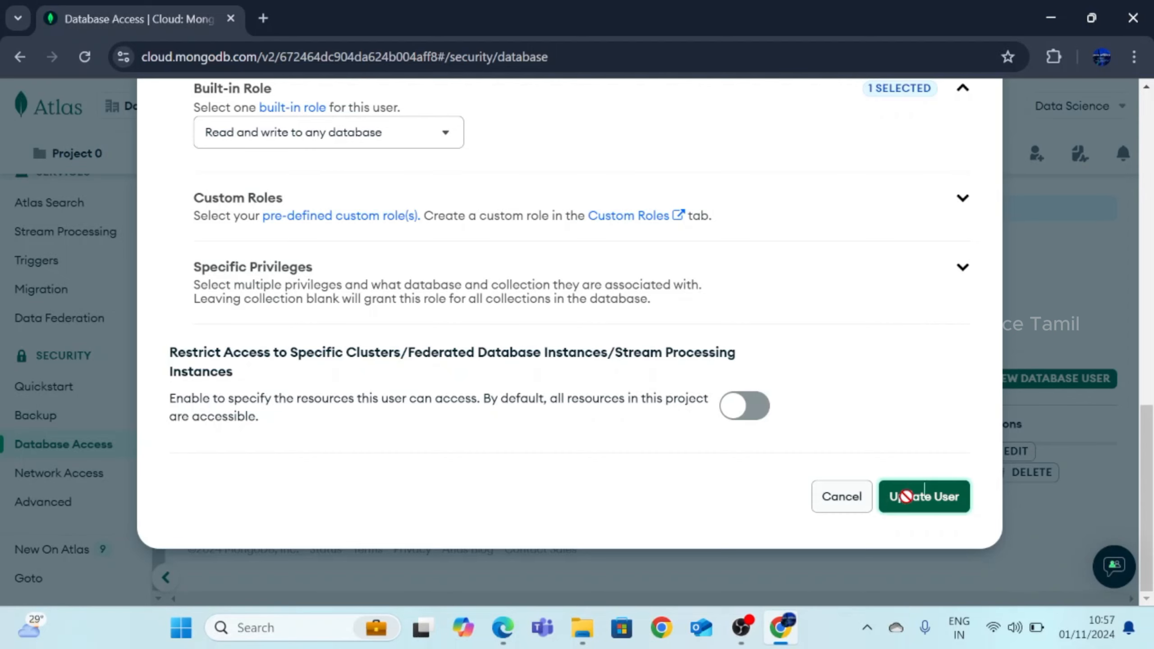
pyautogui.click(905, 496)
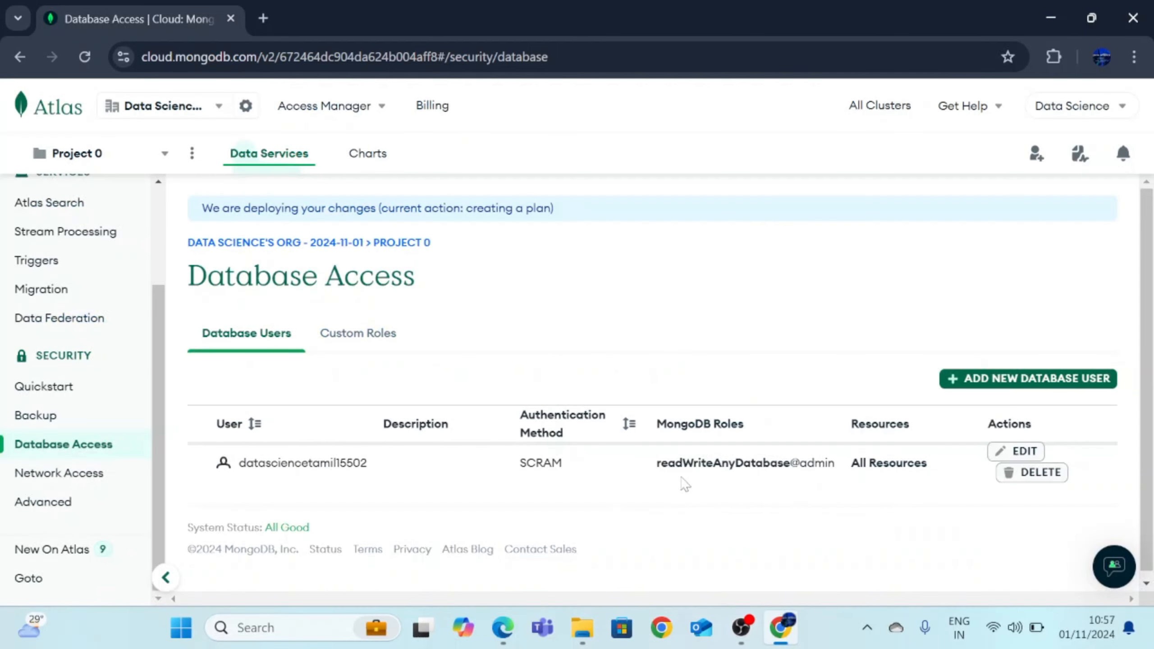
# Check the user's new readWriteAnyDatabase role in the Database Access list
pyautogui.moveTo(656, 463); pyautogui.dragTo(835, 484)
pyautogui.click(835, 485)
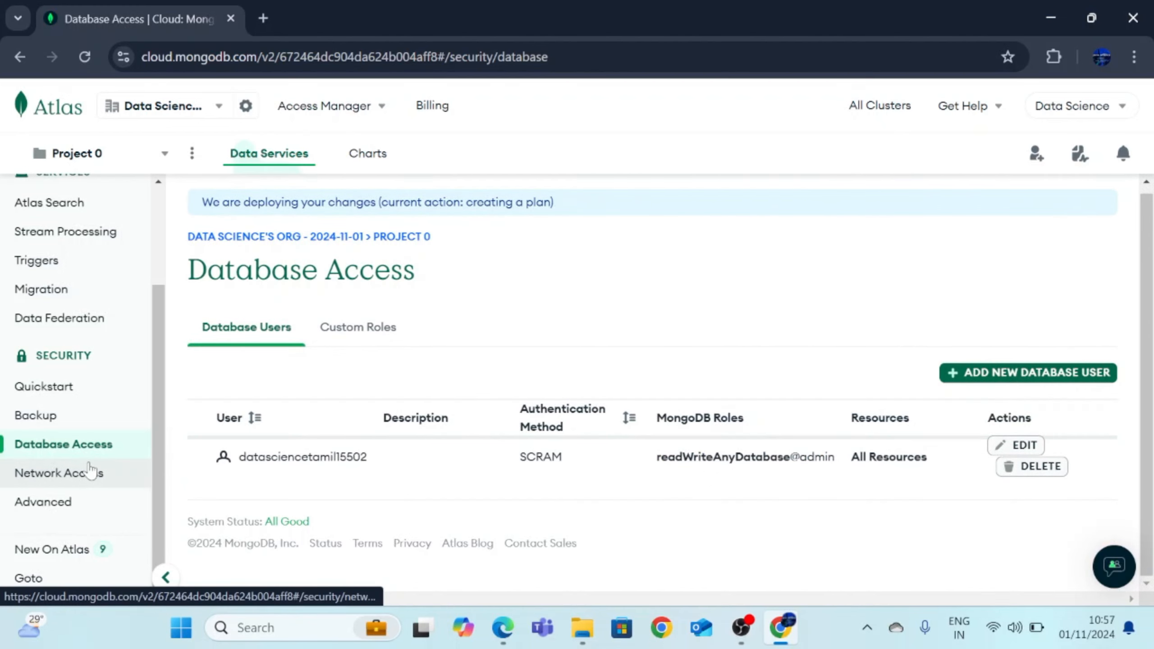
pyautogui.scroll(3, 92, 473)
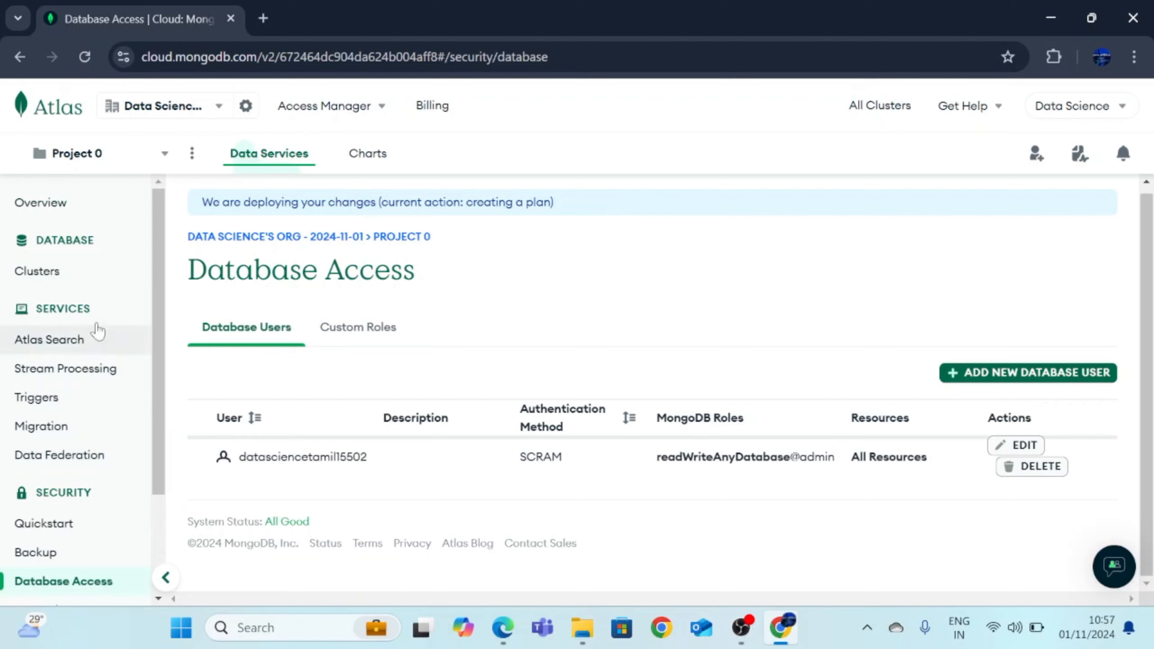
pyautogui.scroll(-3, 61, 516)
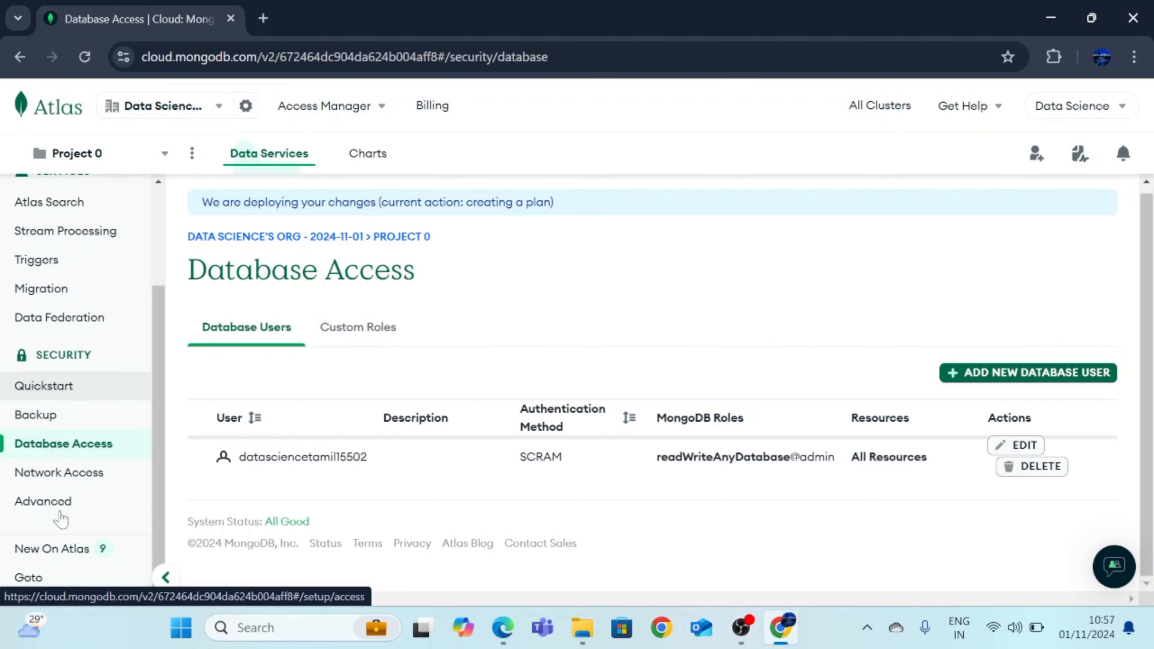
pyautogui.scroll(3, 64, 508)
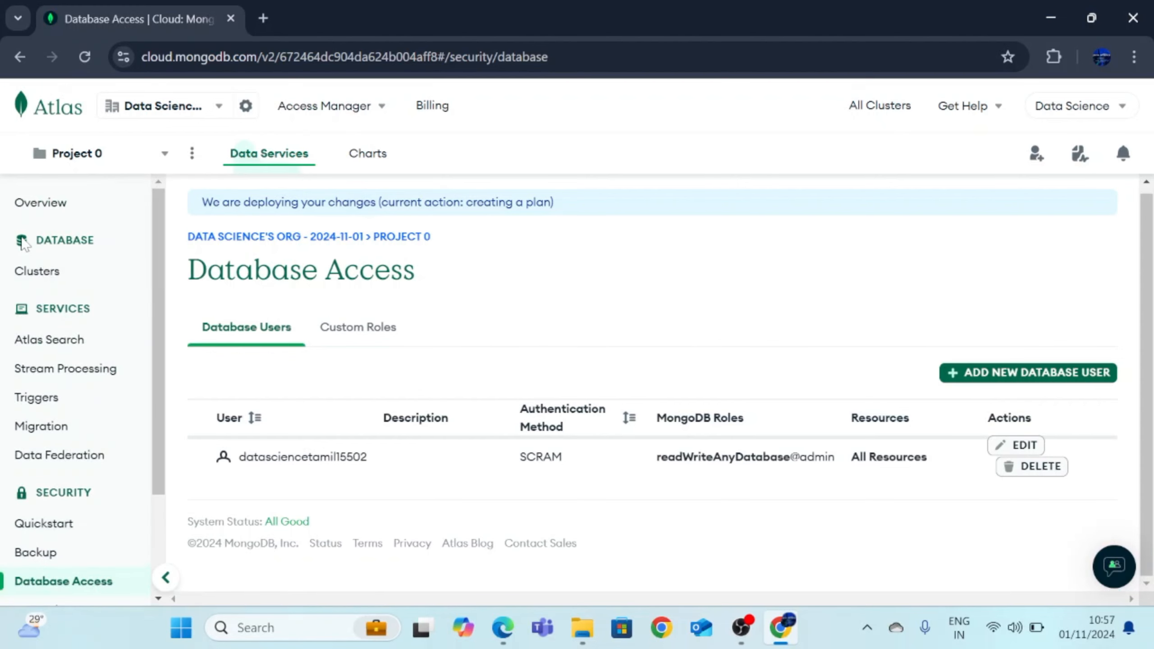
# Return to the project overview and browse the DataScienceTamil cluster's collections
pyautogui.click(57, 203)
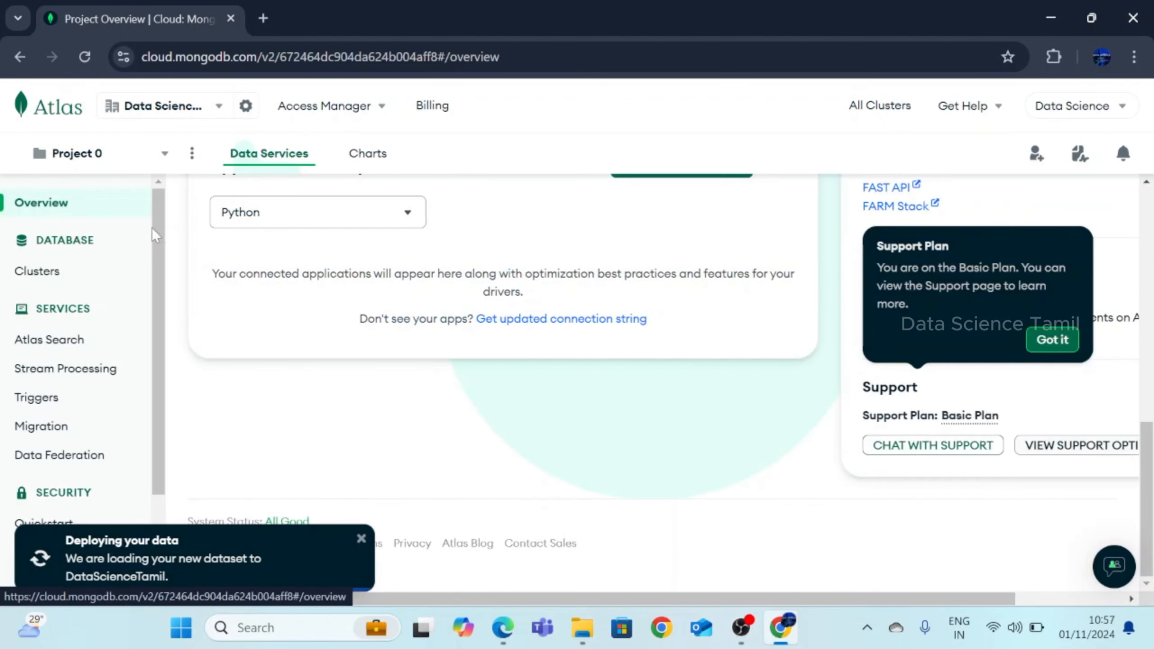
pyautogui.scroll(15, 536, 419)
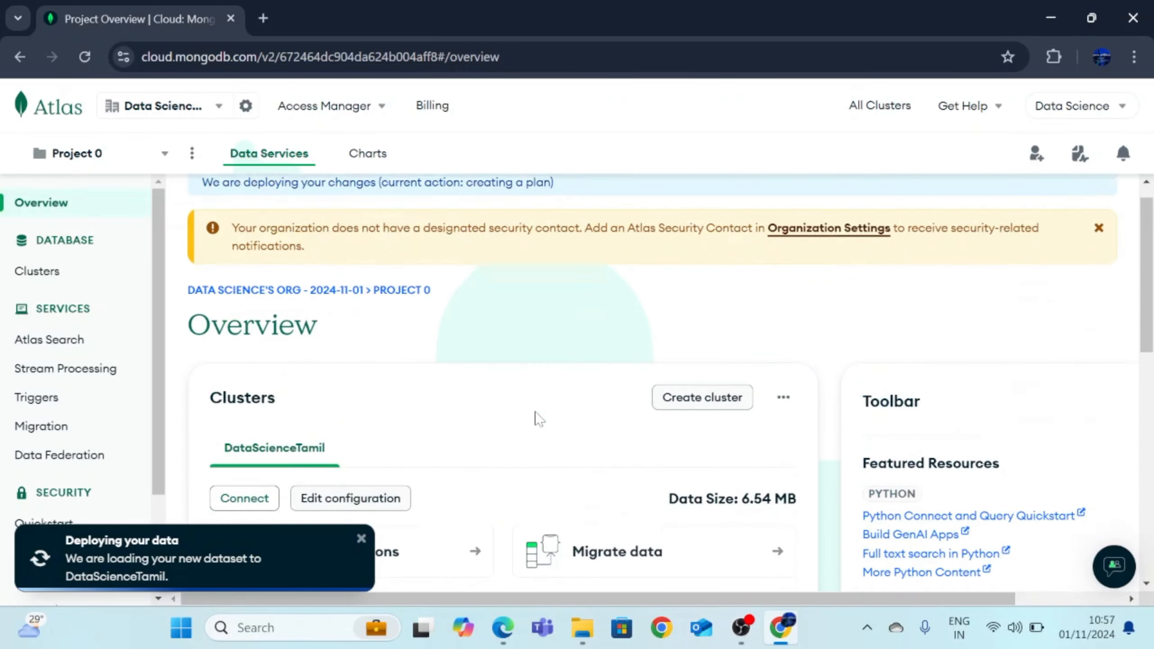
pyautogui.scroll(-4, 536, 419)
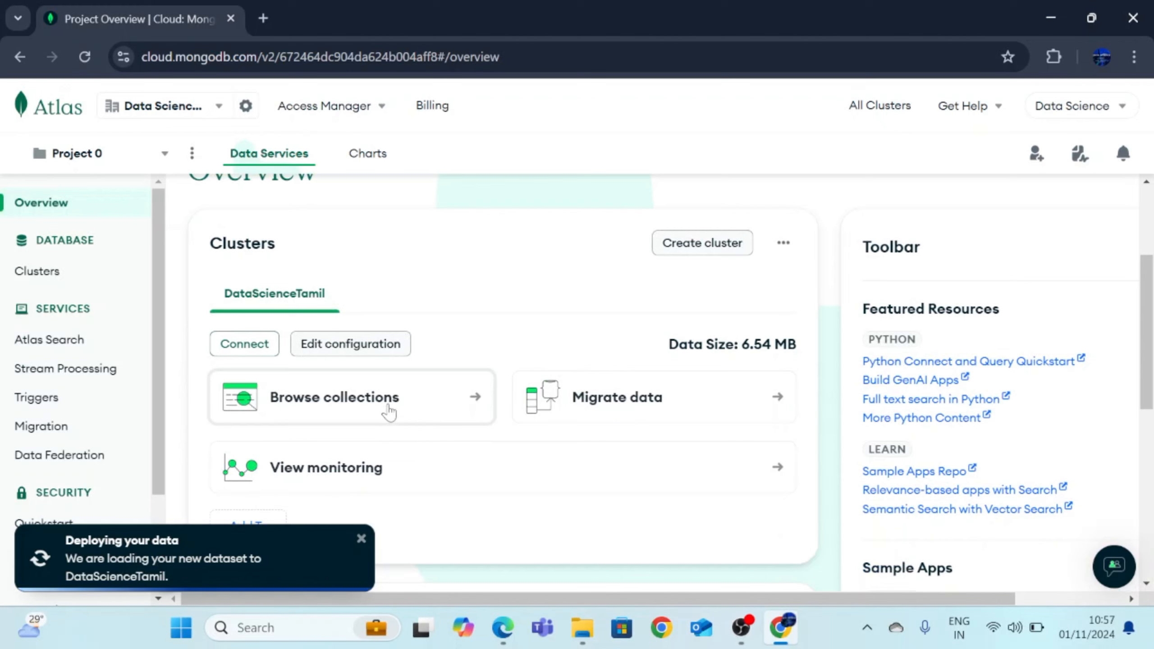
pyautogui.click(458, 403)
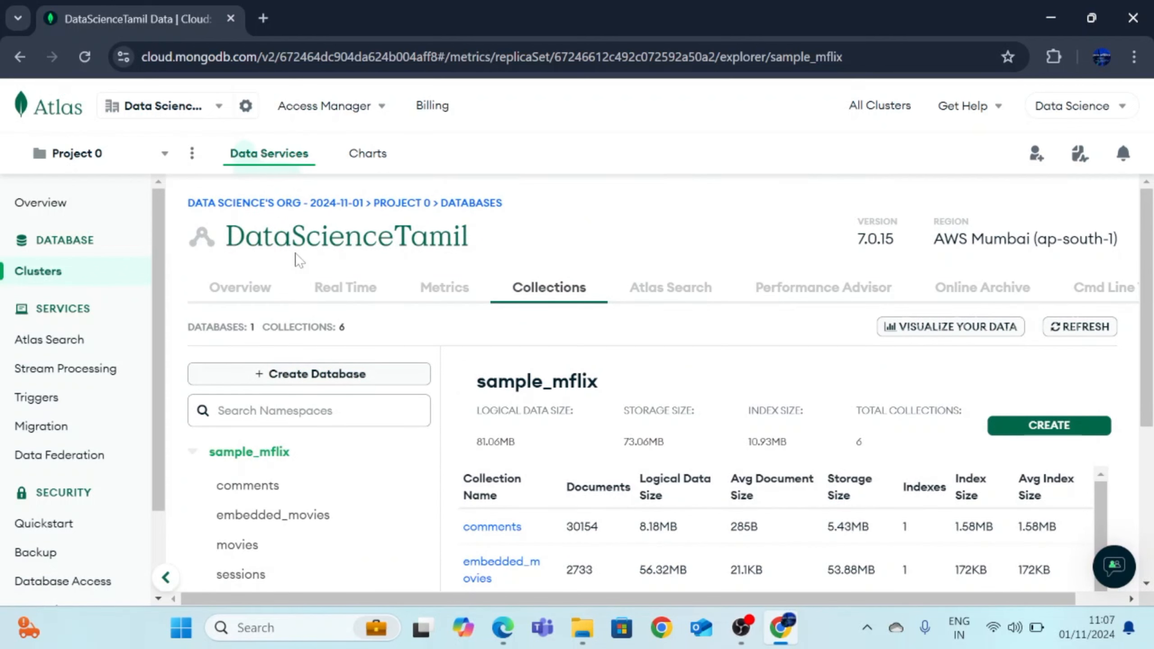
# Highlight the DataScienceTamil heading and scroll down to the sample_mflix collections table
pyautogui.click(472, 239)
pyautogui.moveTo(473, 240); pyautogui.dragTo(225, 237)
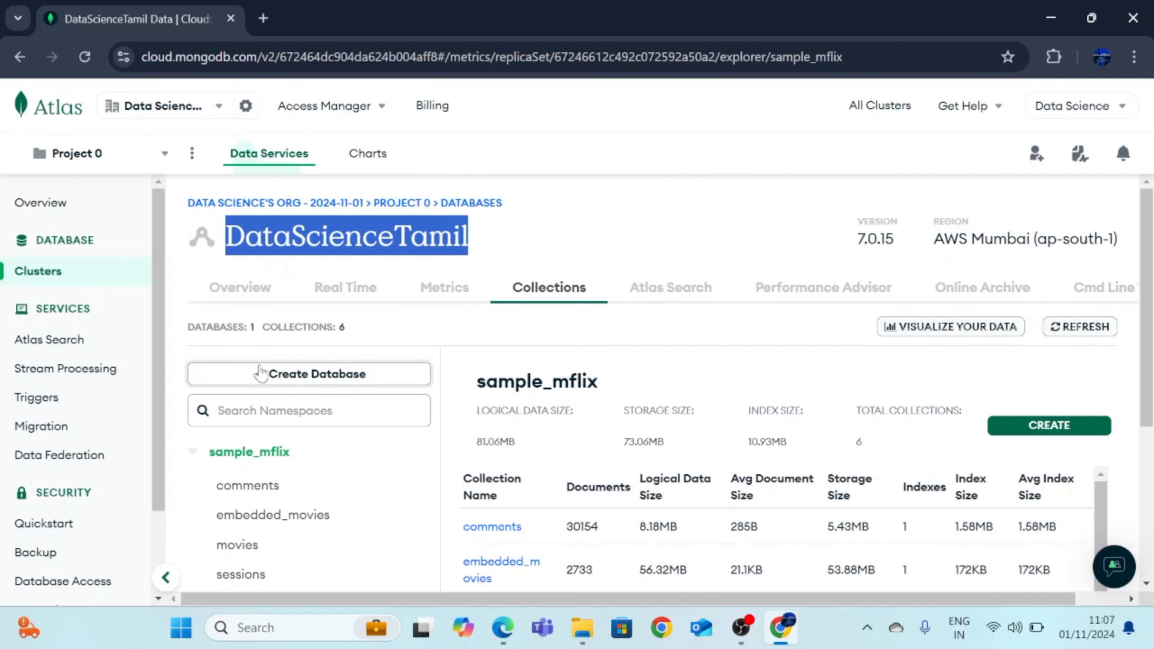
pyautogui.scroll(-4, 262, 372)
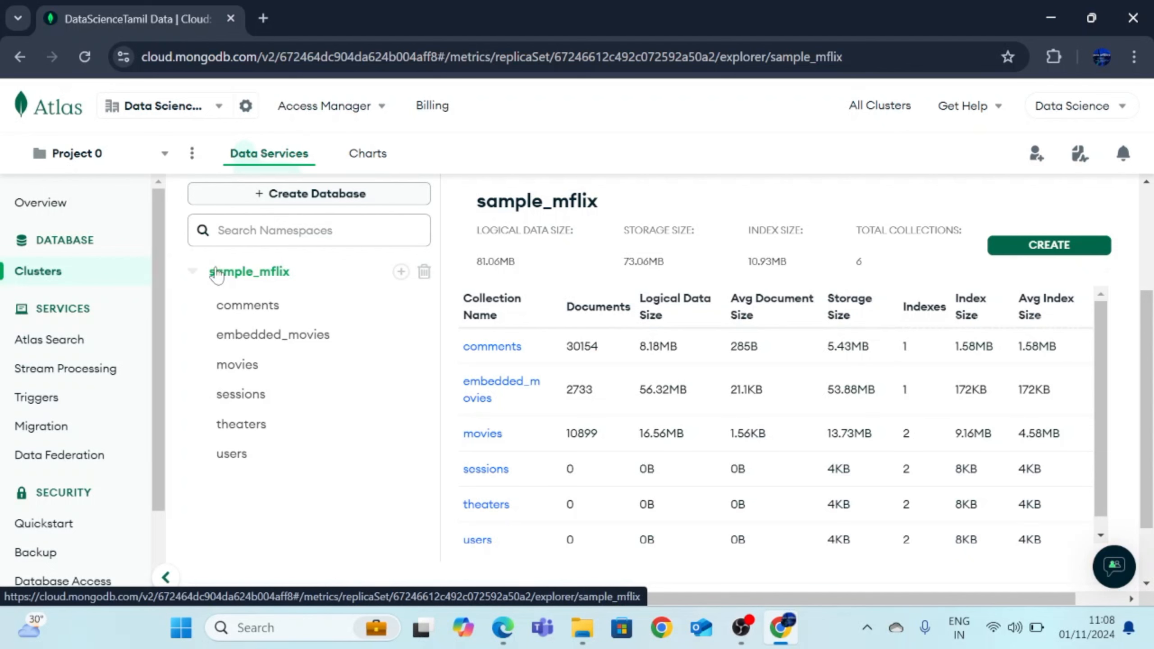
# Drop sample_mflix by pasting its name into the confirmation field, leaving 0 databases and 0 collections
pyautogui.click(424, 272)
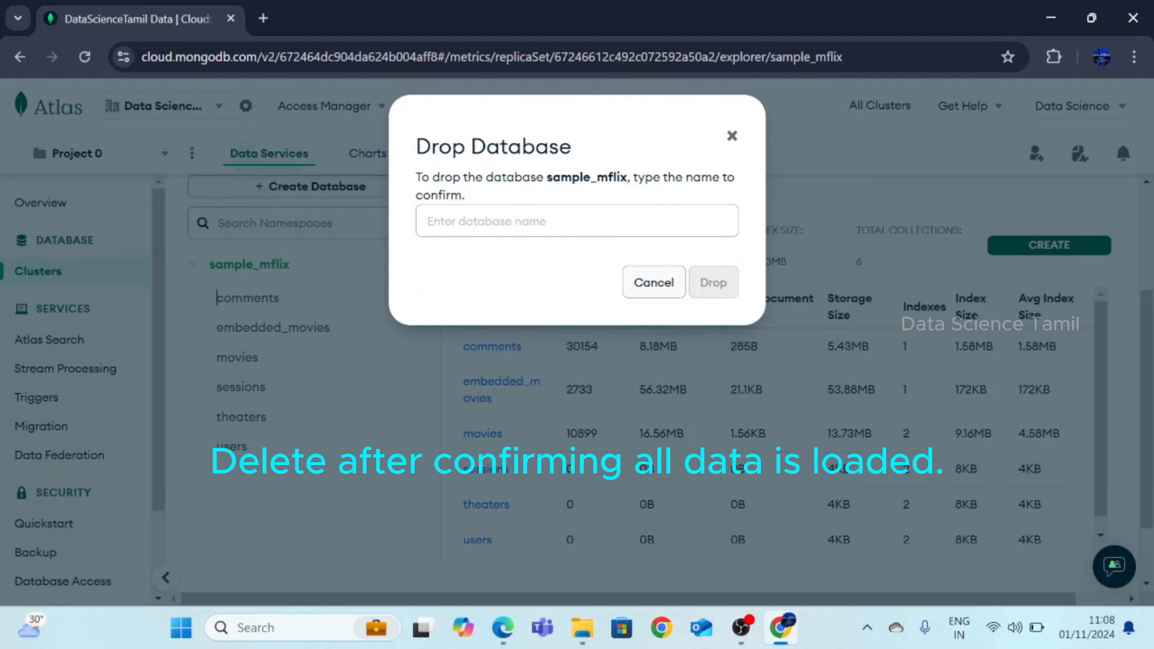
pyautogui.doubleClick(586, 178)
pyautogui.hotkey('ctrl', 'c')
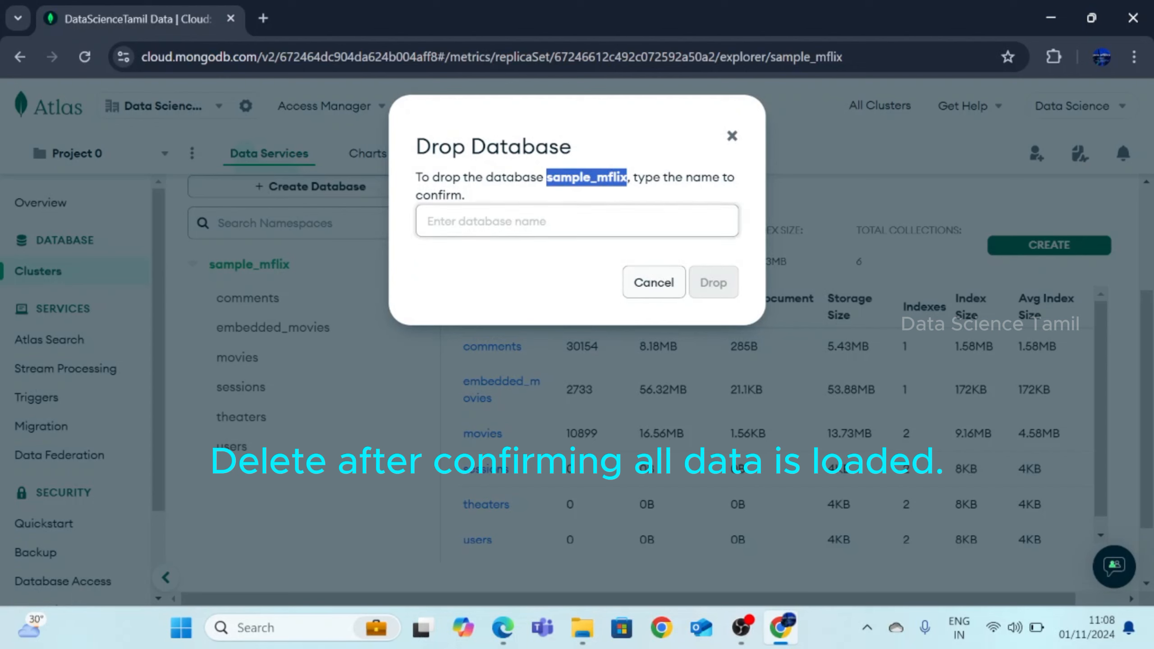
pyautogui.click(586, 221)
pyautogui.hotkey('ctrl', 'v')
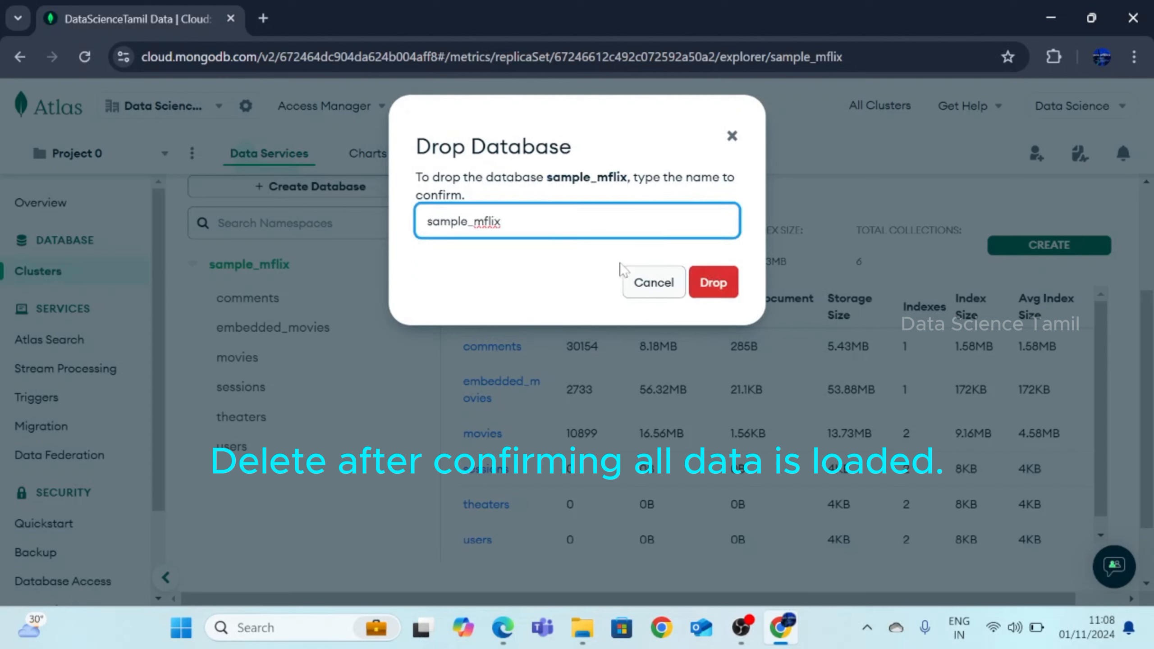
pyautogui.click(713, 283)
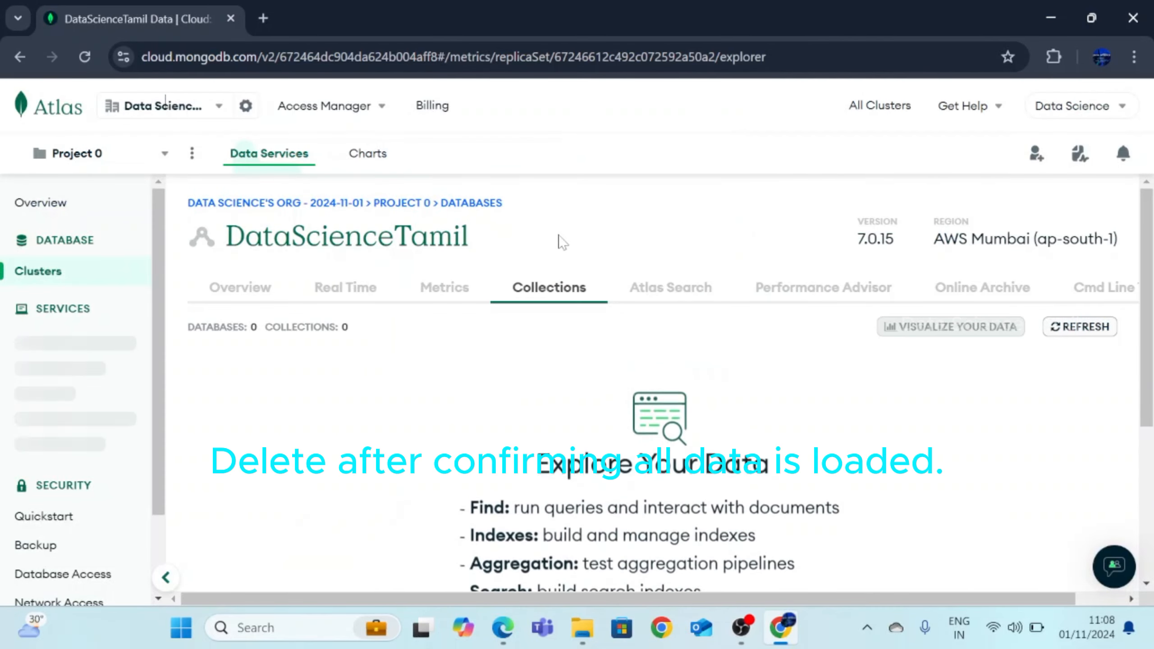
pyautogui.scroll(-3, 595, 400)
pyautogui.scroll(-3, 595, 400)
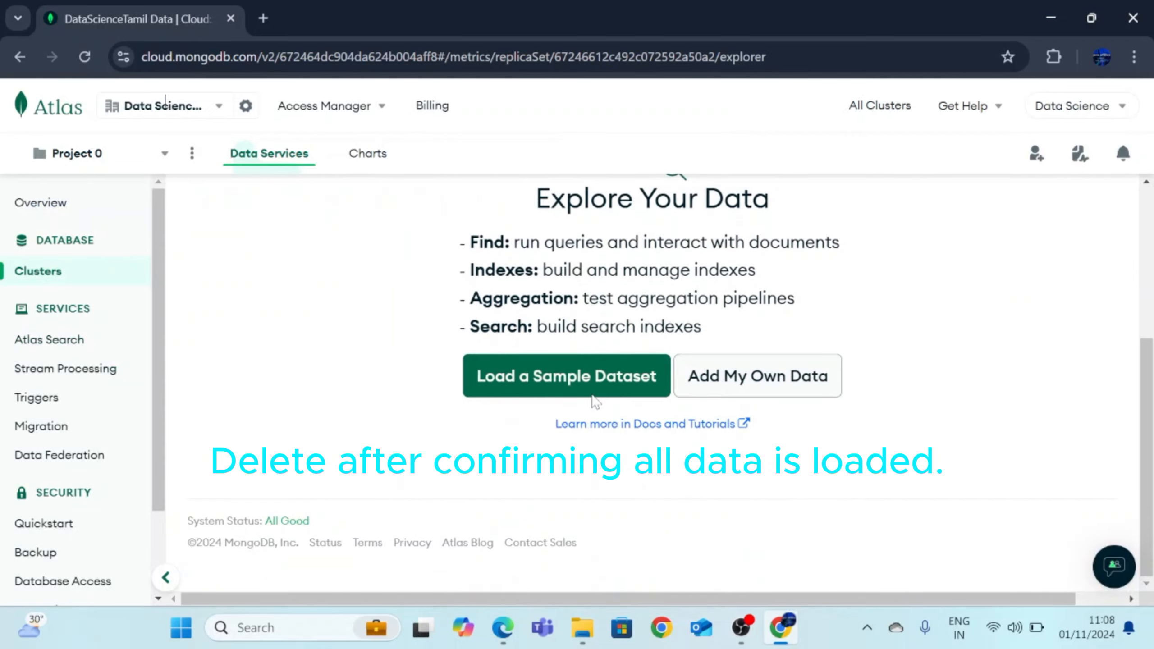
pyautogui.scroll(6, 527, 404)
pyautogui.scroll(-6, 629, 370)
pyautogui.scroll(4, 629, 371)
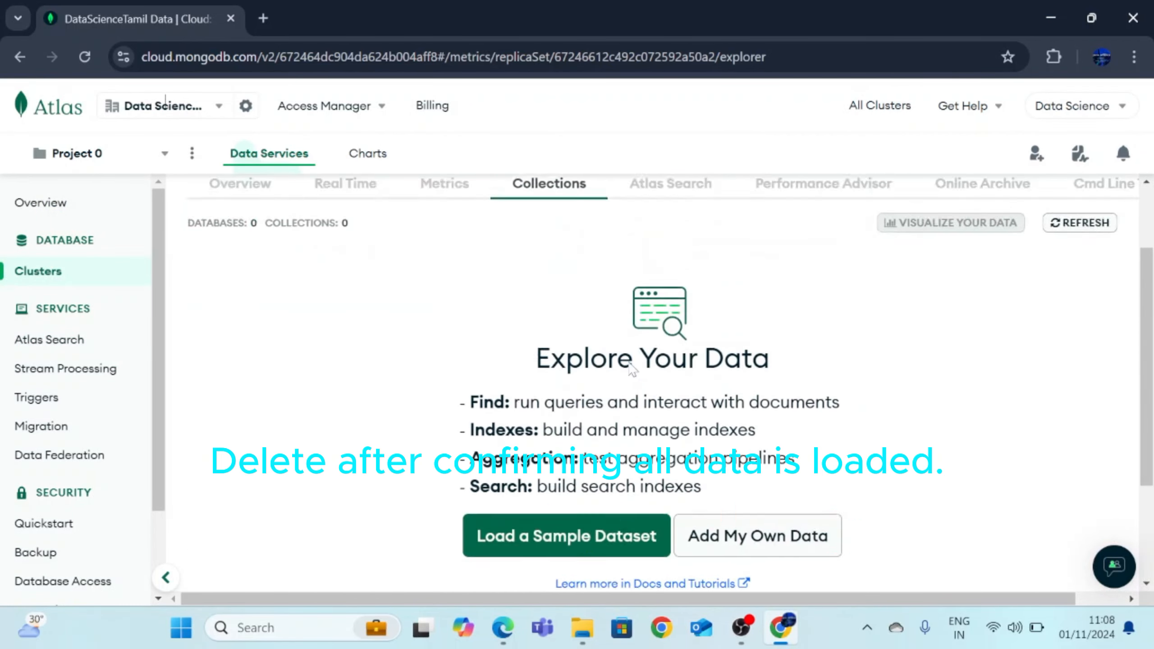
pyautogui.scroll(-2, 545, 410)
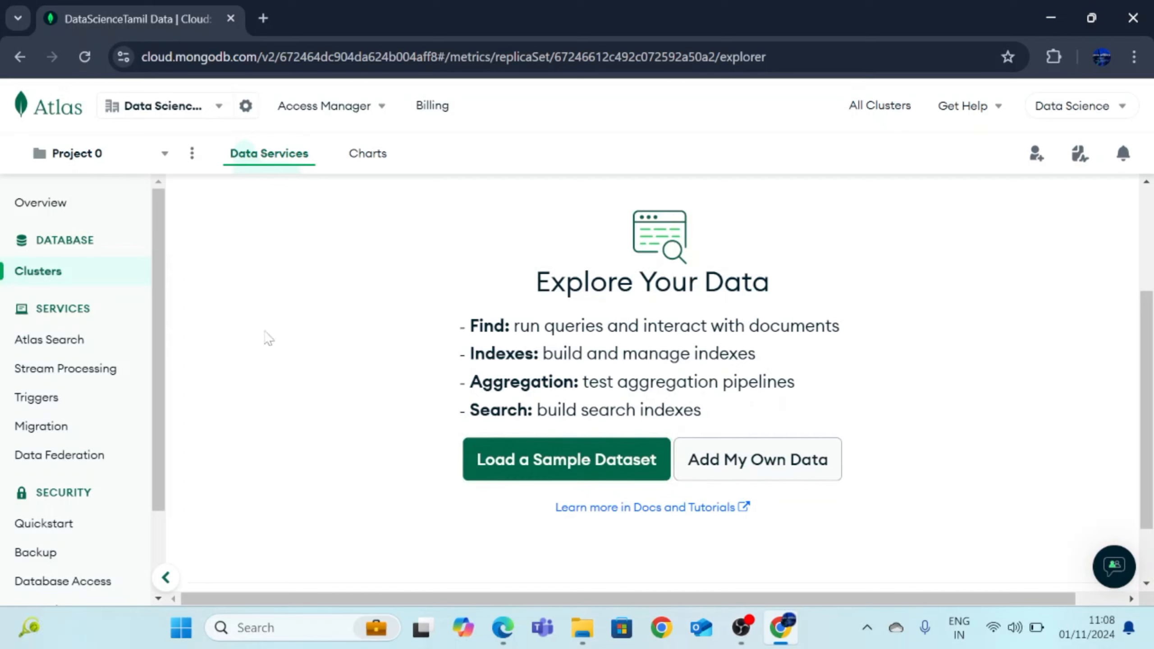
# Return to the project overview and bring up the list of all clusters
pyautogui.click(80, 208)
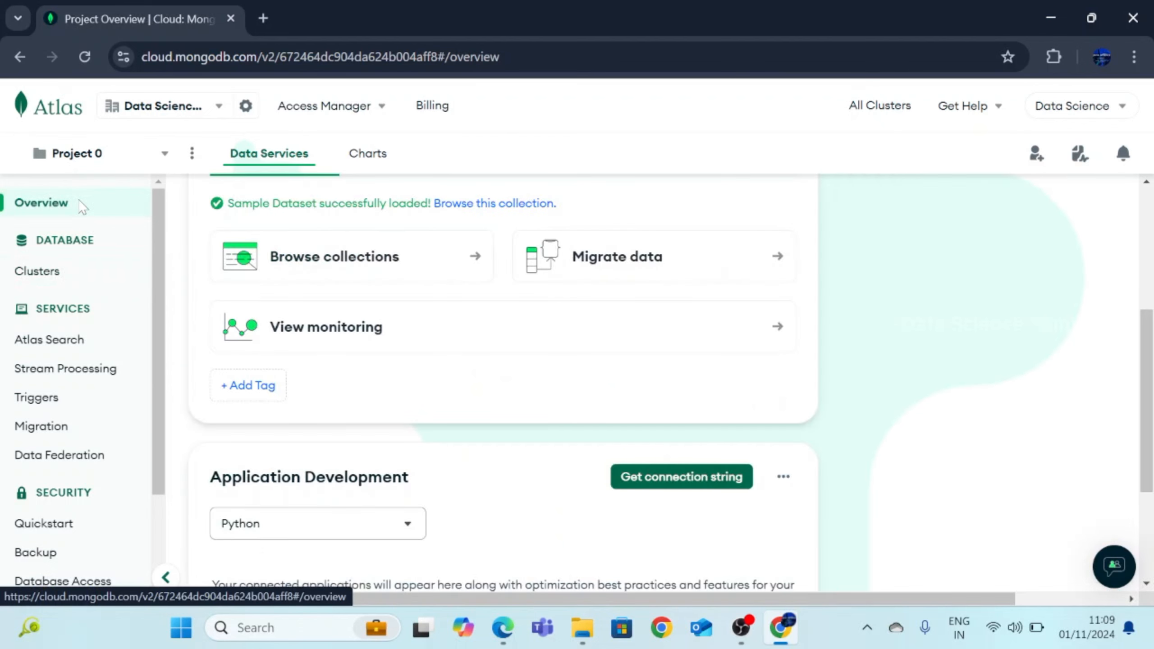
pyautogui.scroll(10, 522, 335)
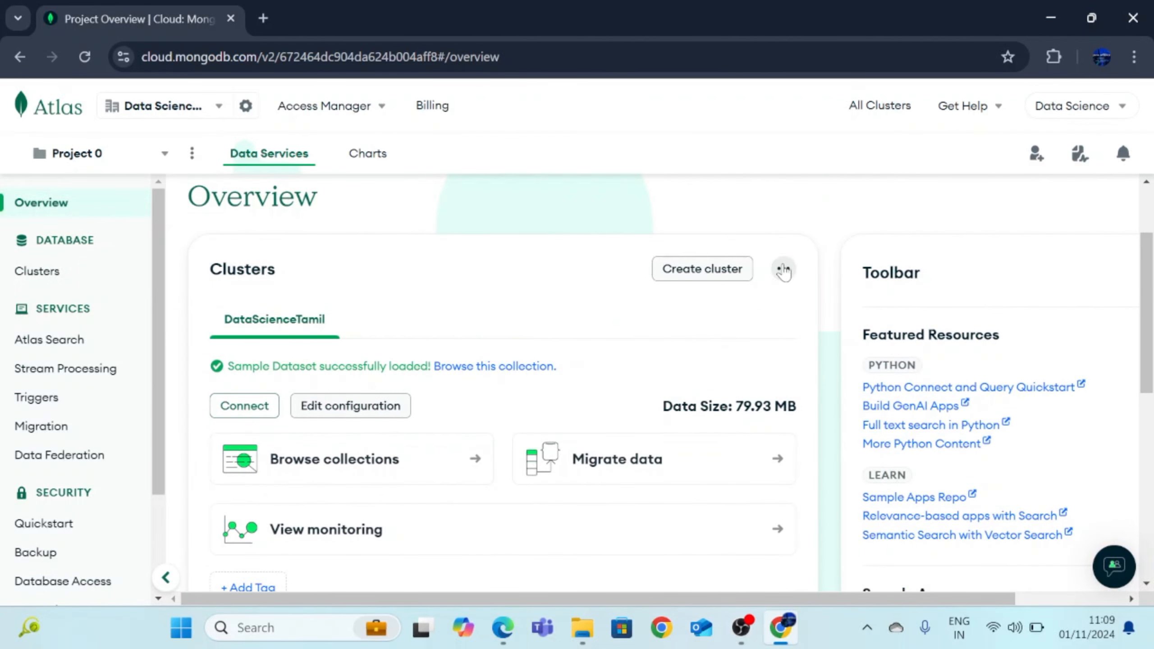
pyautogui.click(784, 270)
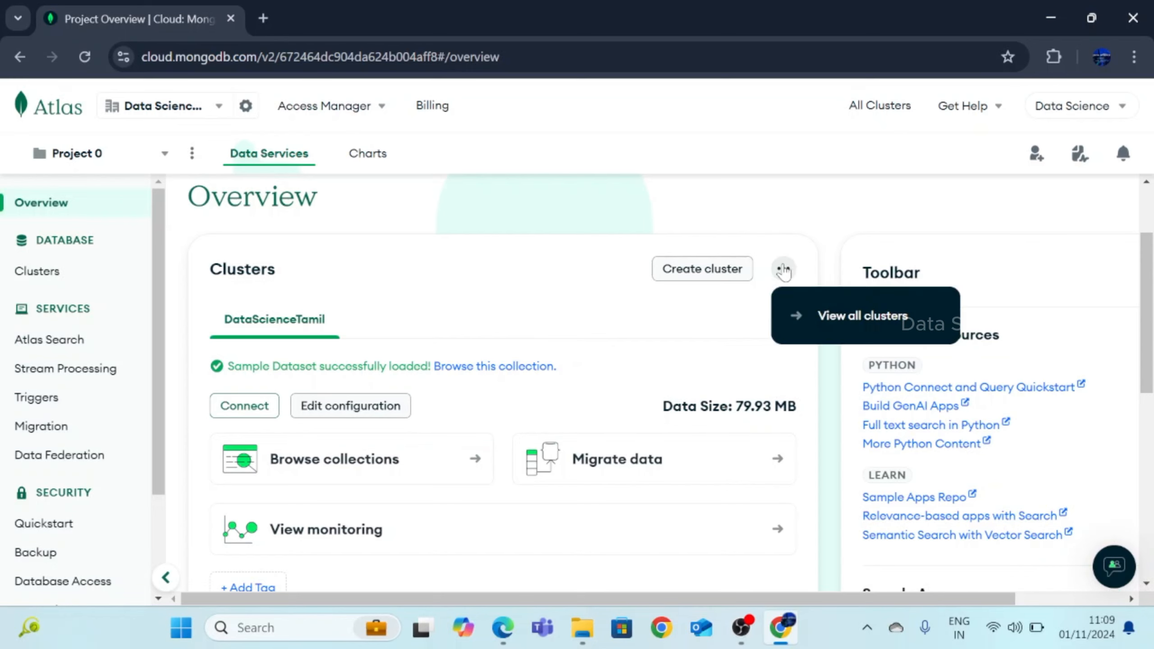
pyautogui.click(820, 317)
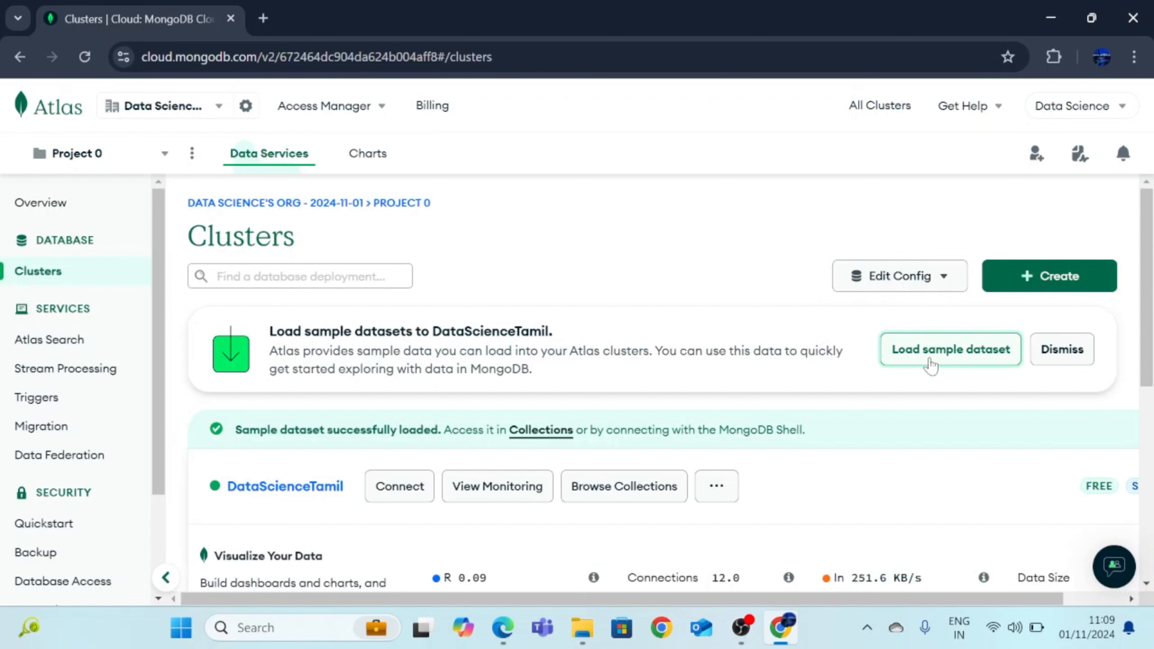
# Load the sample dataset into DataScienceTamil, raising its data size to 405.7 MB
pyautogui.scroll(-2, 819, 399)
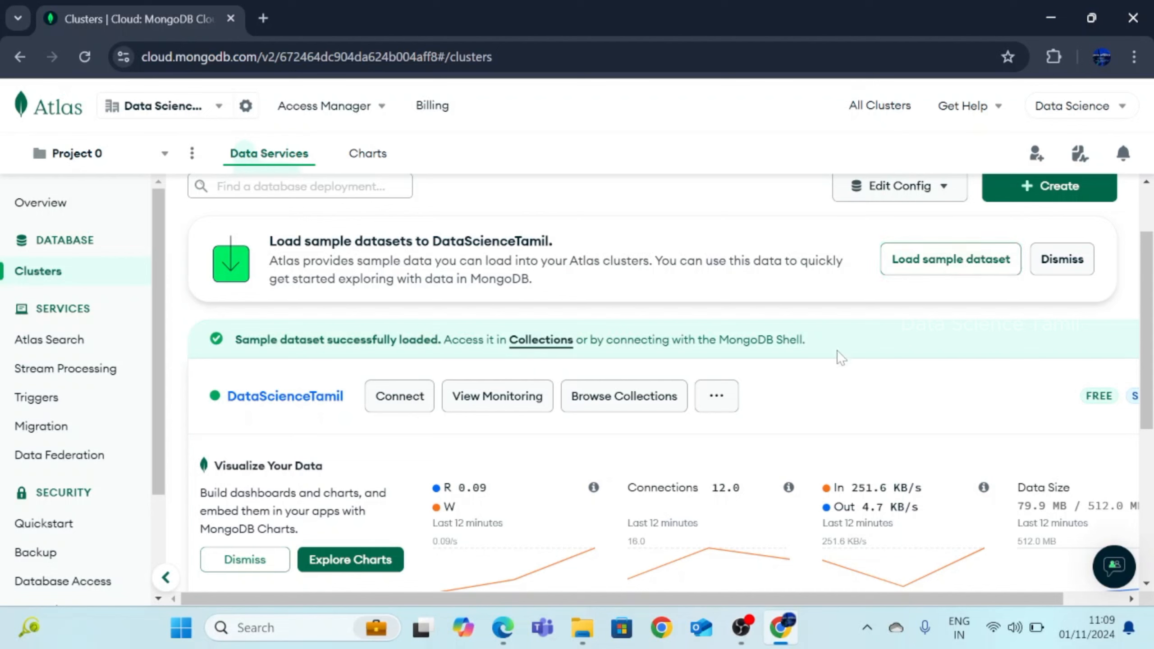
pyautogui.click(717, 397)
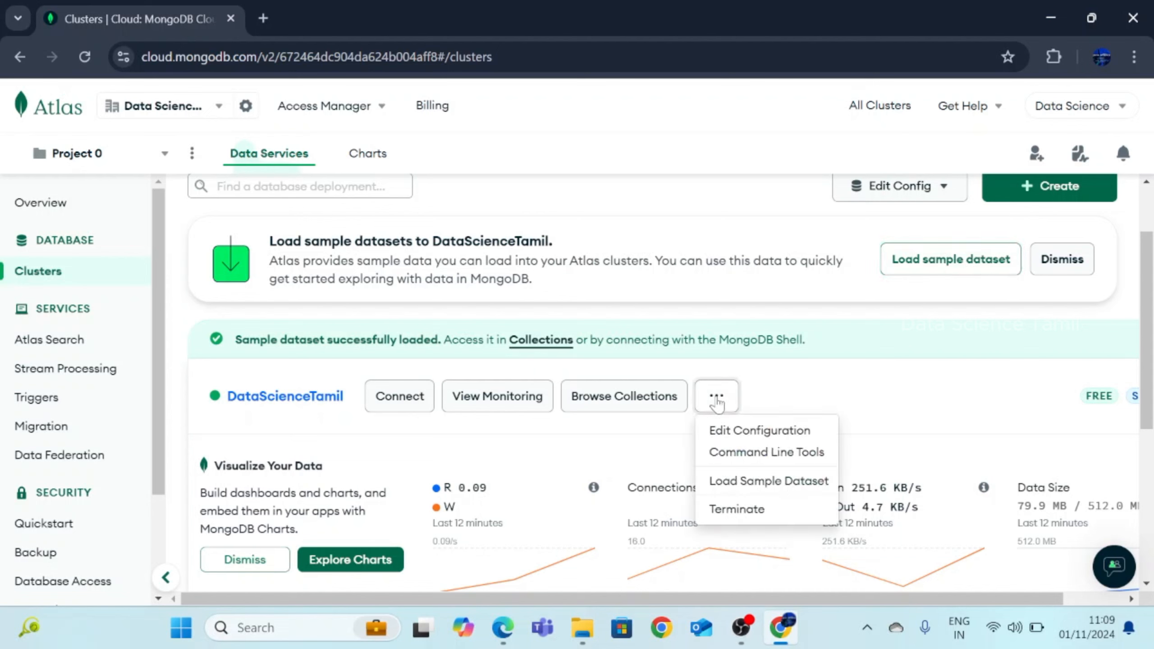
pyautogui.click(734, 482)
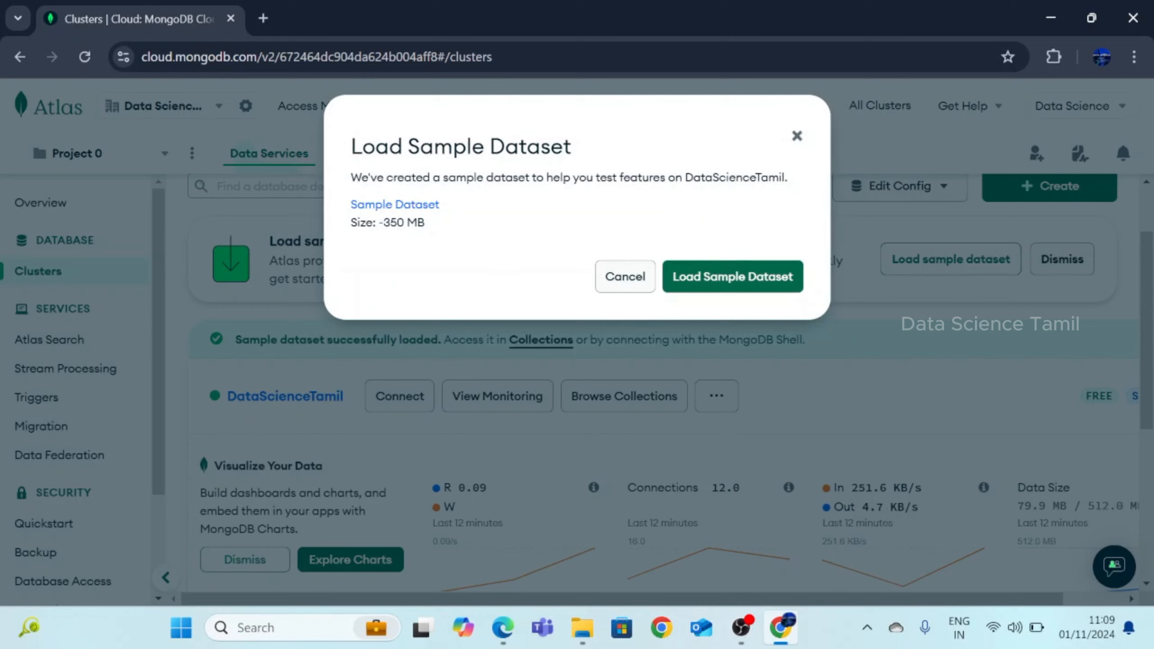
pyautogui.click(743, 282)
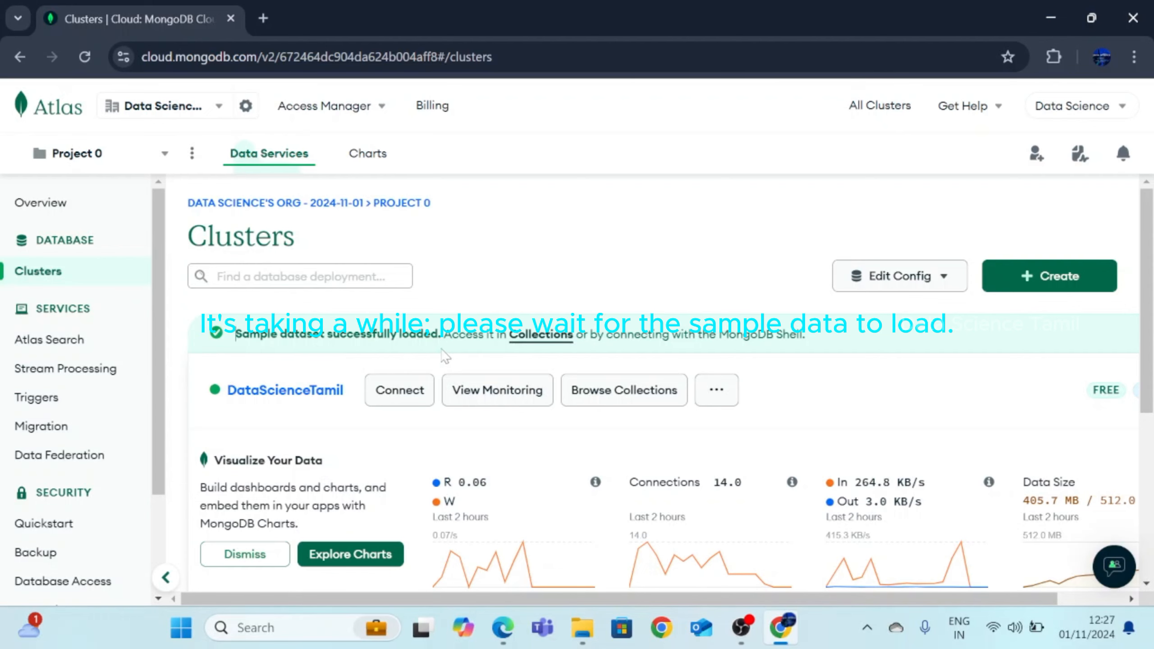
# Browse the collections and confirm sample_airbnb.listingsAndReviews holds 5555 documents
pyautogui.click(641, 396)
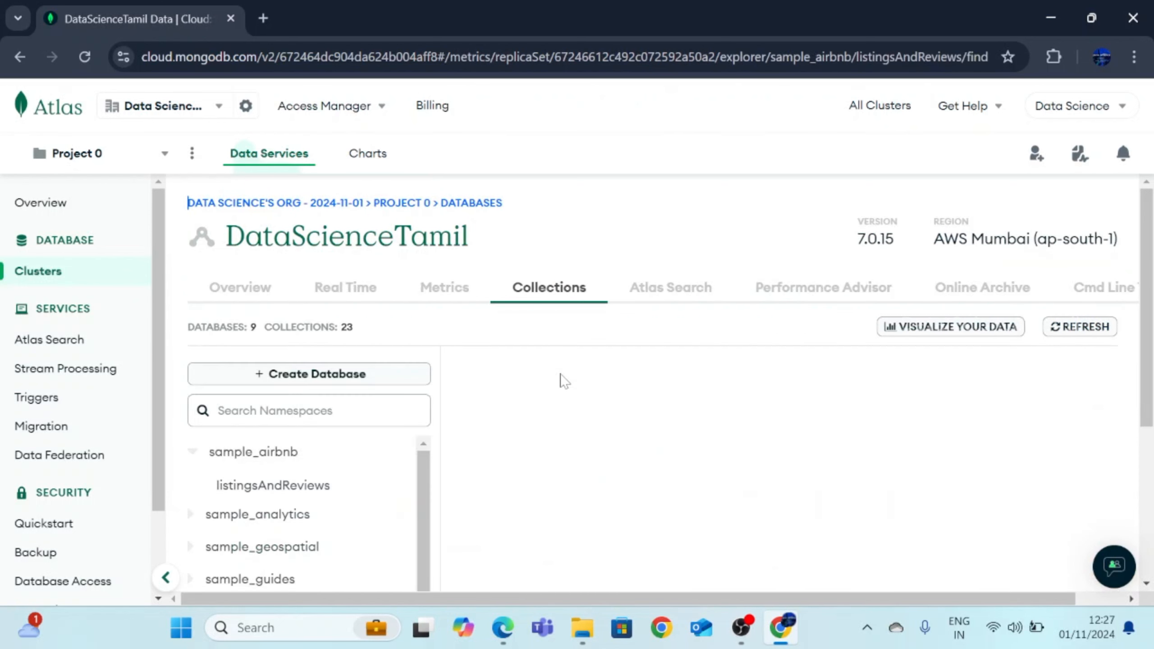
pyautogui.scroll(-1, 562, 380)
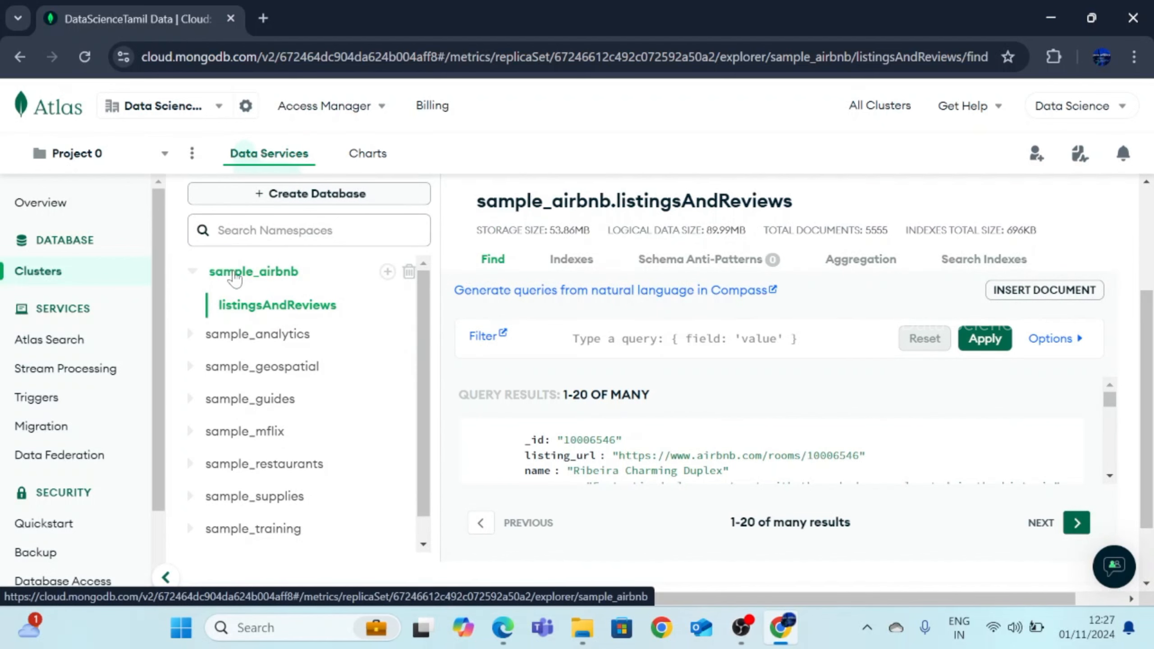
pyautogui.click(190, 271)
pyautogui.scroll(4, 239, 328)
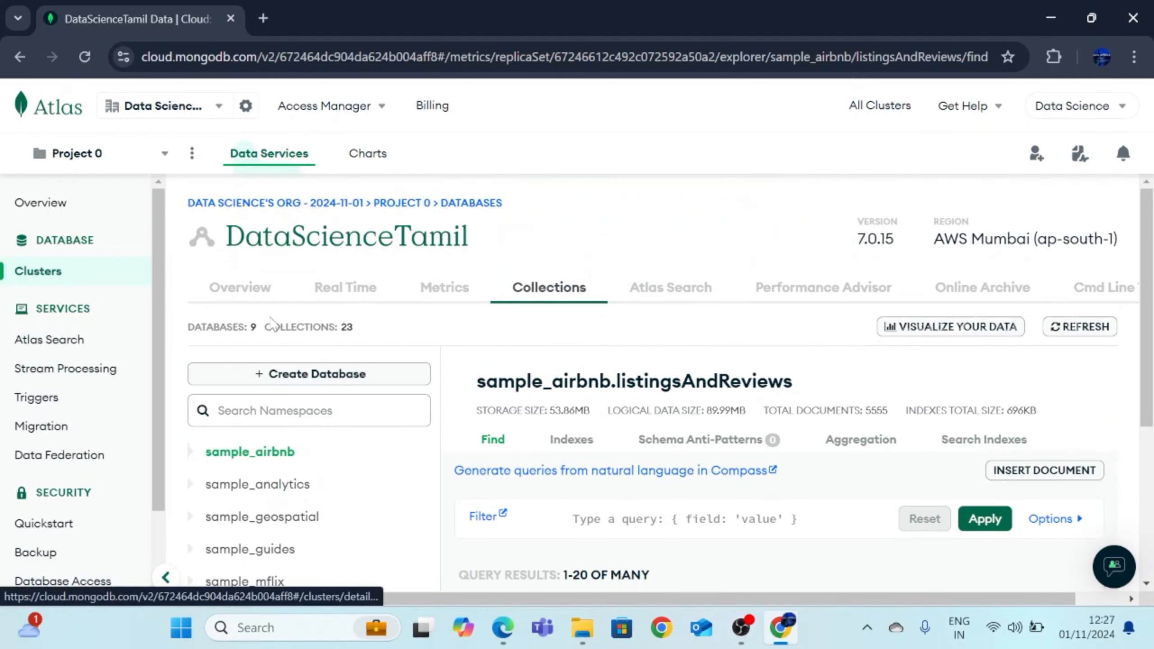
pyautogui.scroll(-2, 272, 323)
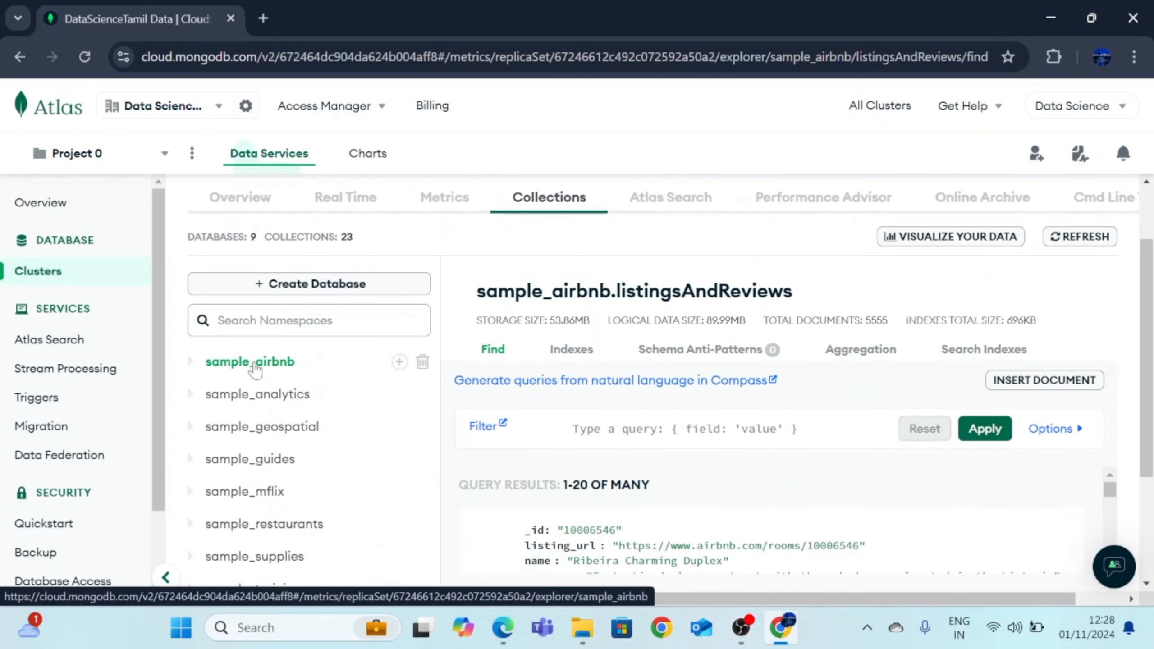
pyautogui.click(191, 363)
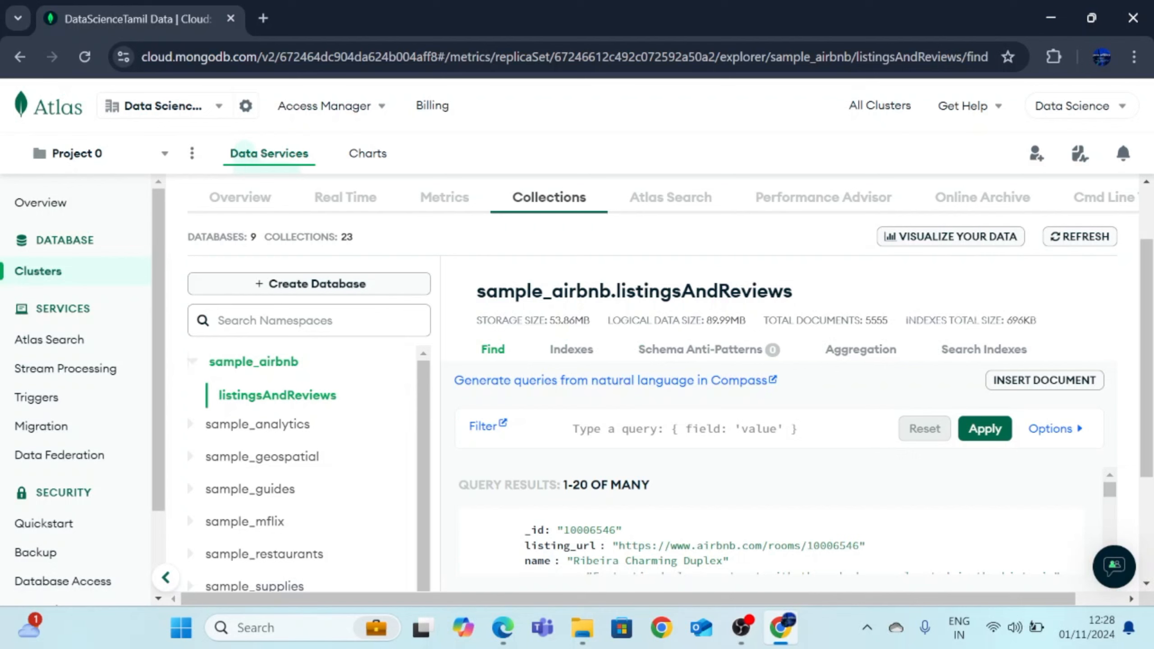
pyautogui.moveTo(764, 320); pyautogui.dragTo(892, 324)
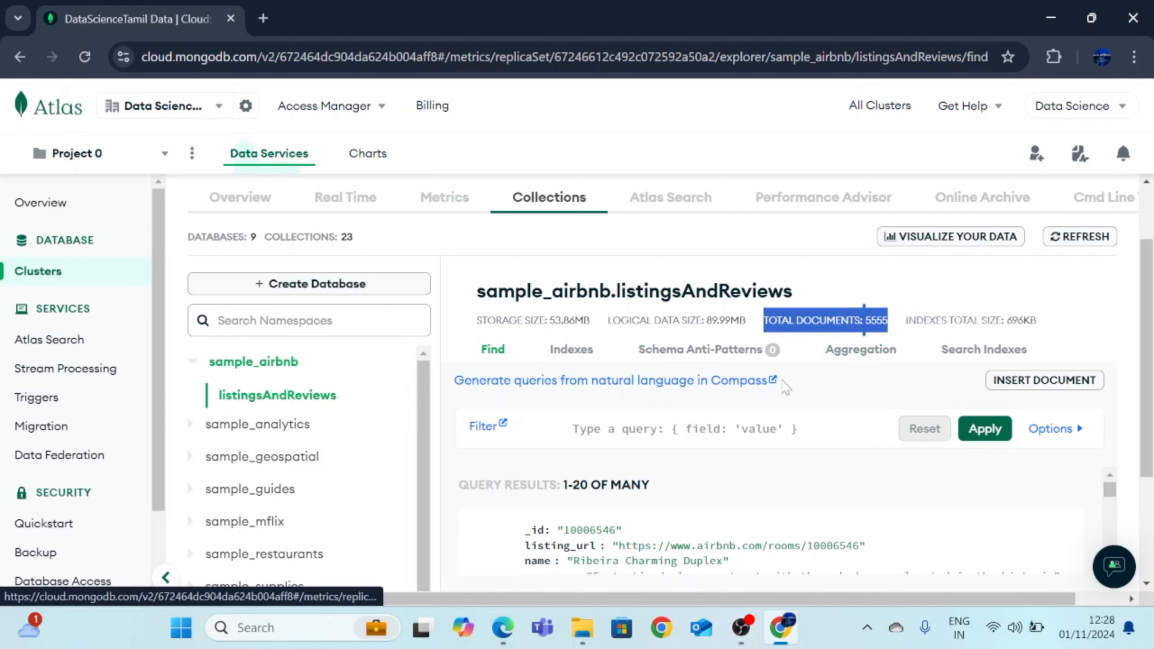
pyautogui.scroll(-2, 768, 397)
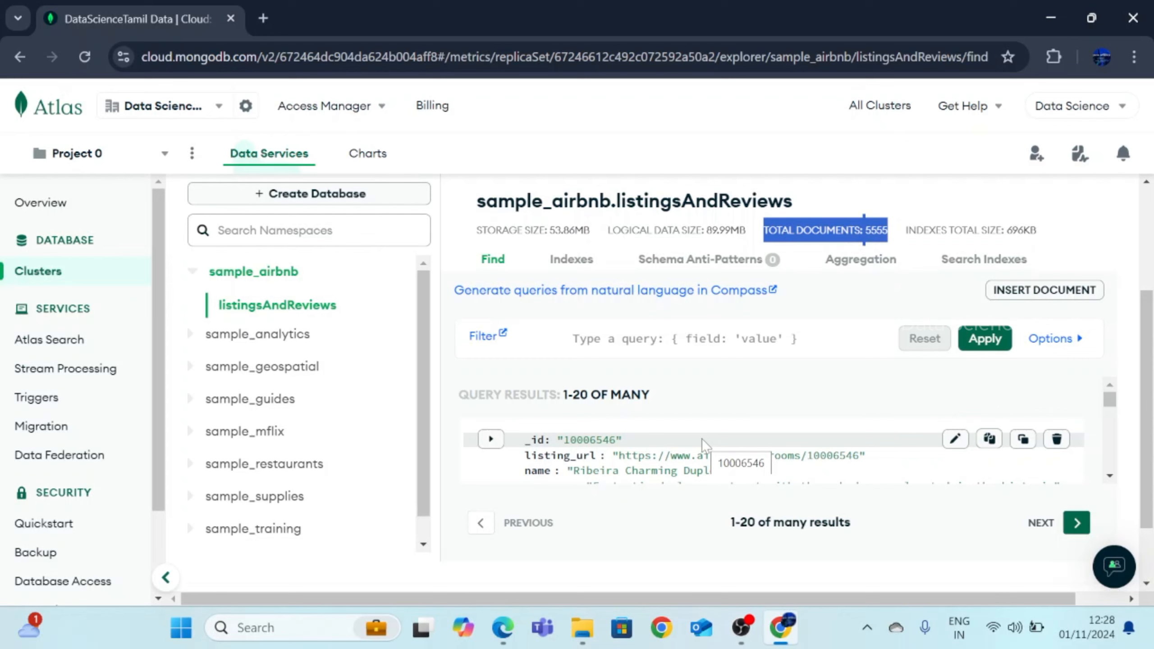
pyautogui.scroll(-3, 687, 412)
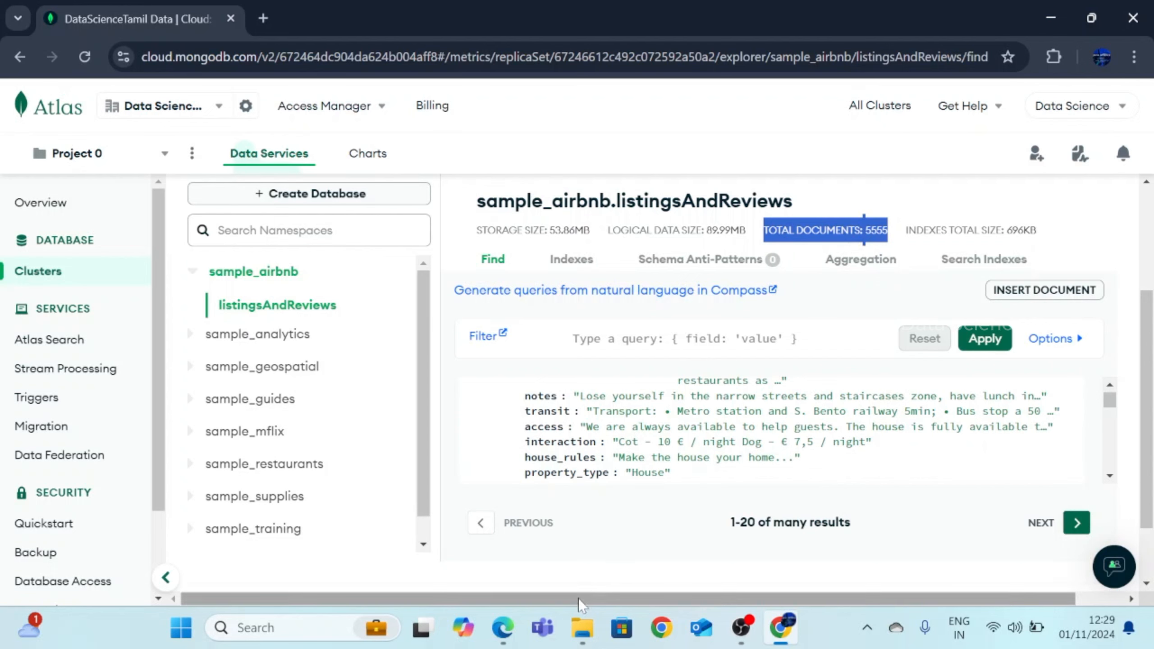
# Bring up Airbnb Analysis .docx.pdf in Edge, briefly selecting the words 'Data Preprocessing'
pyautogui.click(511, 631)
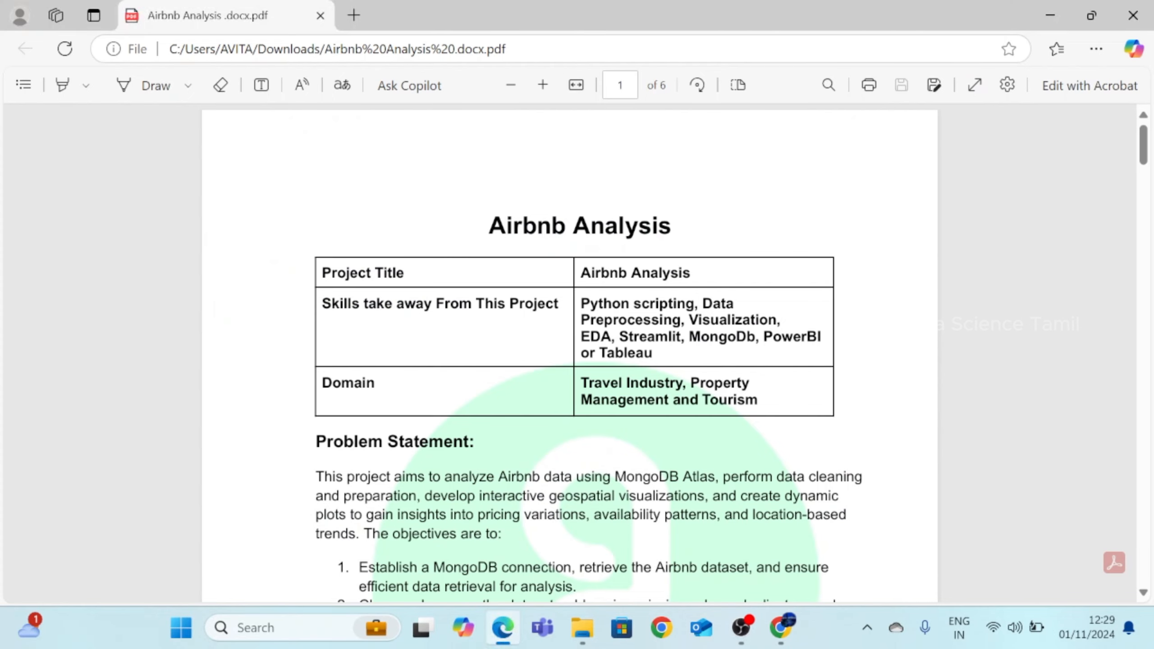
pyautogui.moveTo(699, 304); pyautogui.dragTo(683, 334)
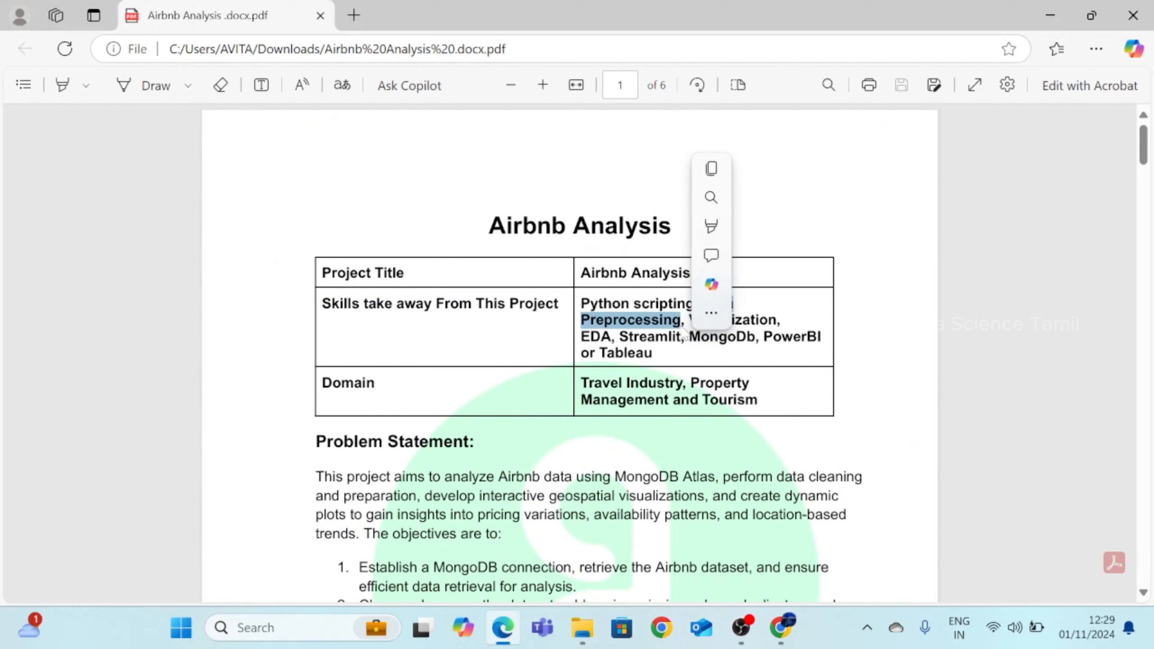
pyautogui.click(697, 345)
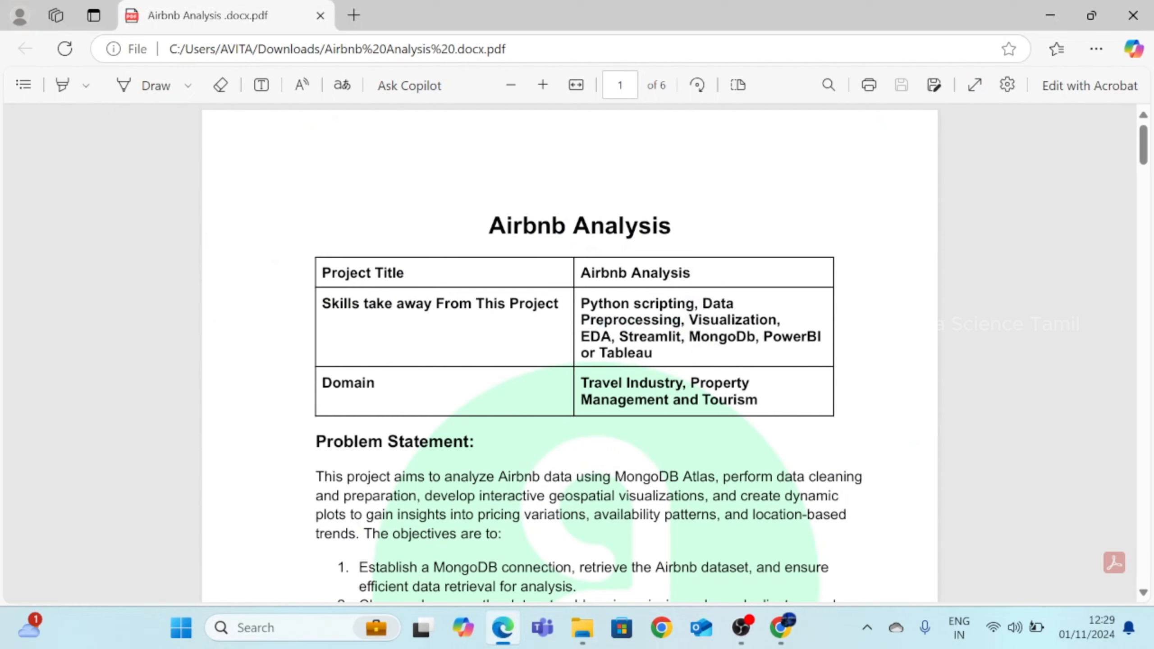